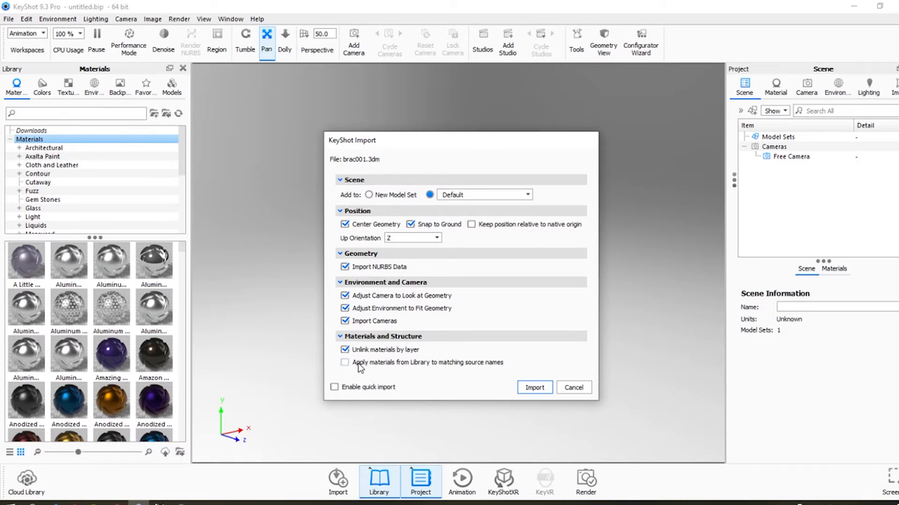
Step: Import brac001.3dm with the current import settings and apply Gold 24k Polished to the bracelet's metal parts
click(534, 387)
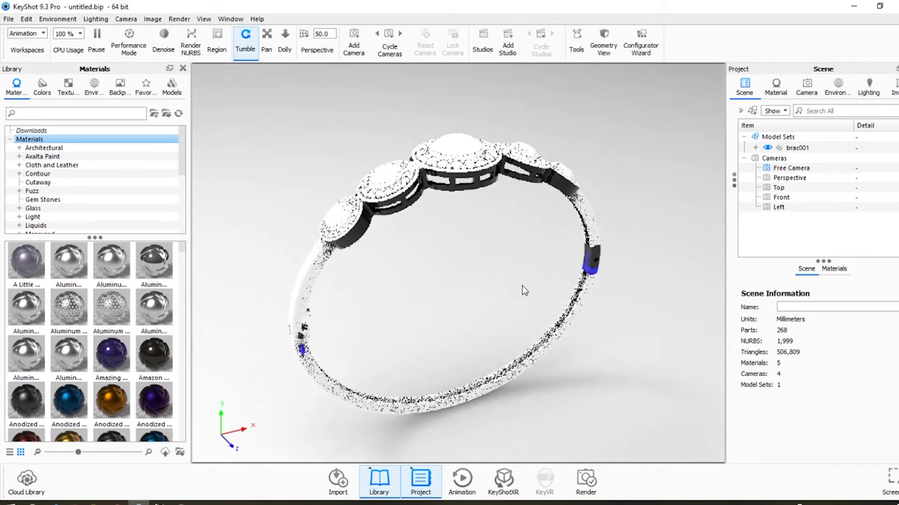
scroll(94, 189, down, 2)
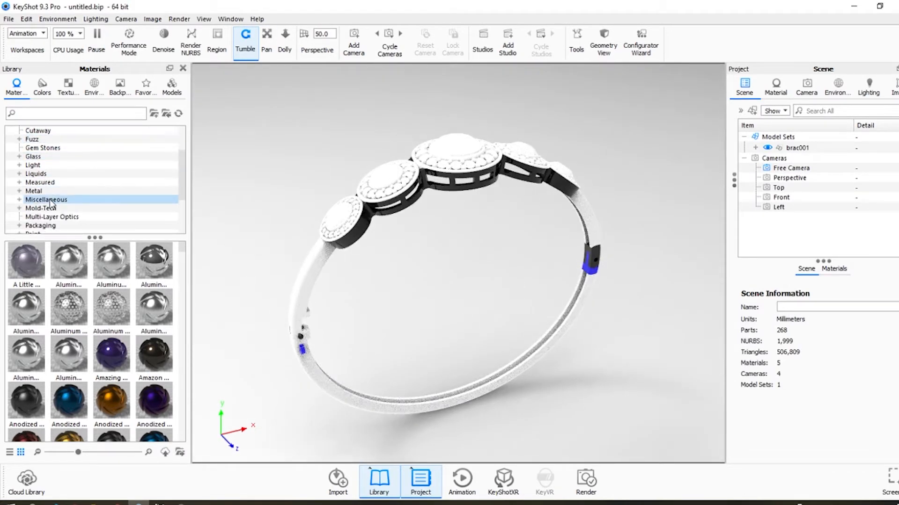
click(52, 191)
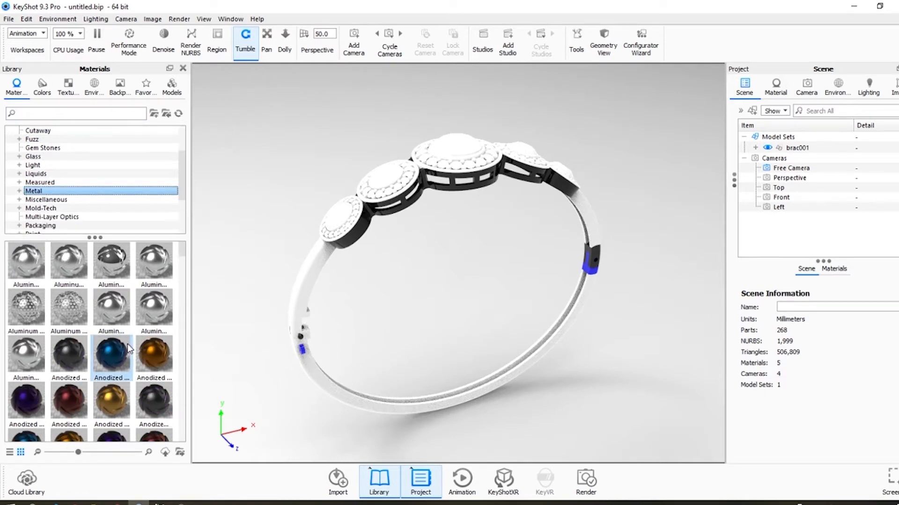
scroll(127, 345, down, 10)
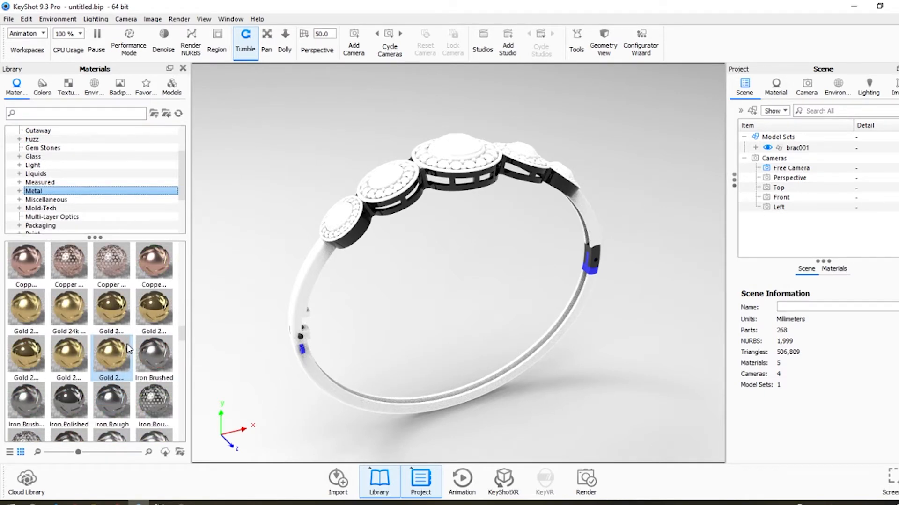
mouse_move(128, 349)
drag(113, 309, 363, 239)
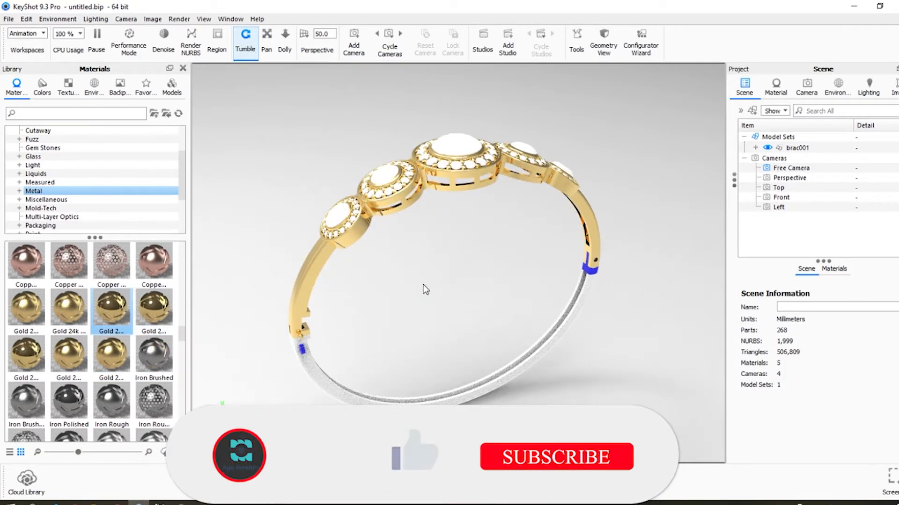
drag(383, 309, 511, 310)
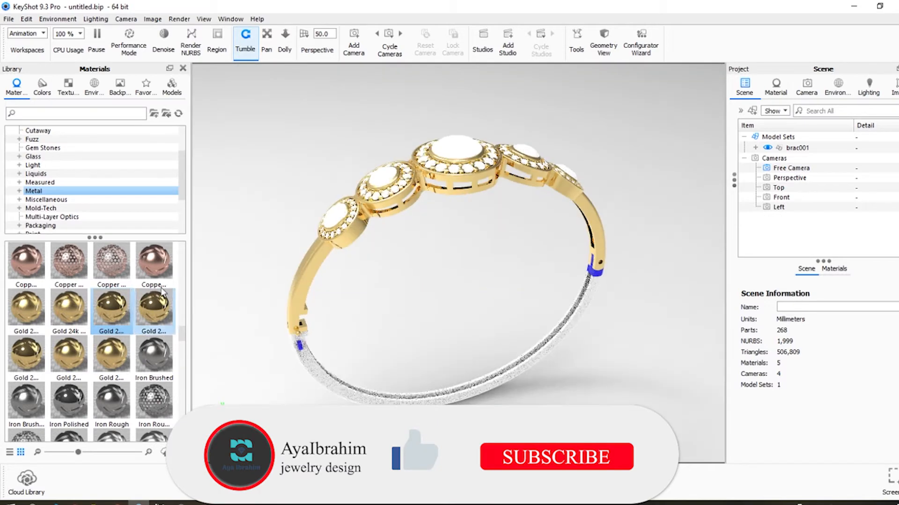
drag(111, 309, 308, 366)
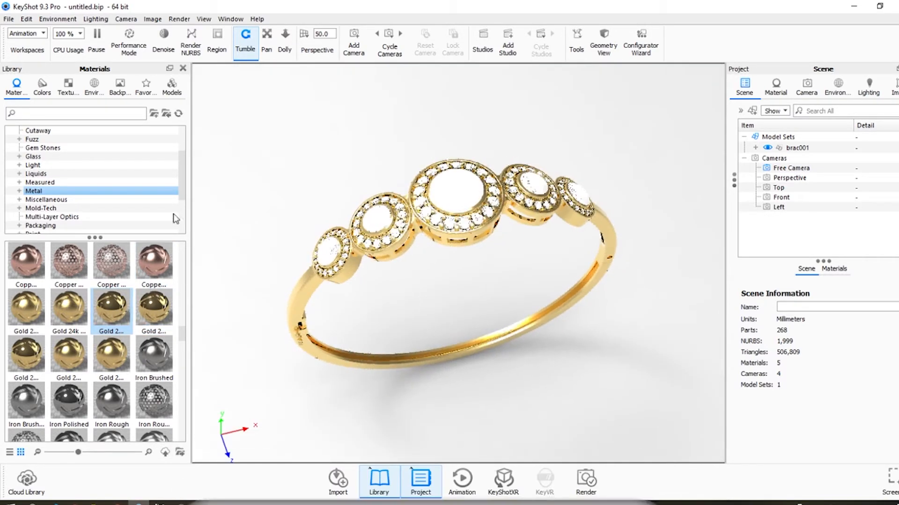
Step: Apply the ruby gem stone material to the bracelet's stones
scroll(141, 206, up, 2)
click(105, 200)
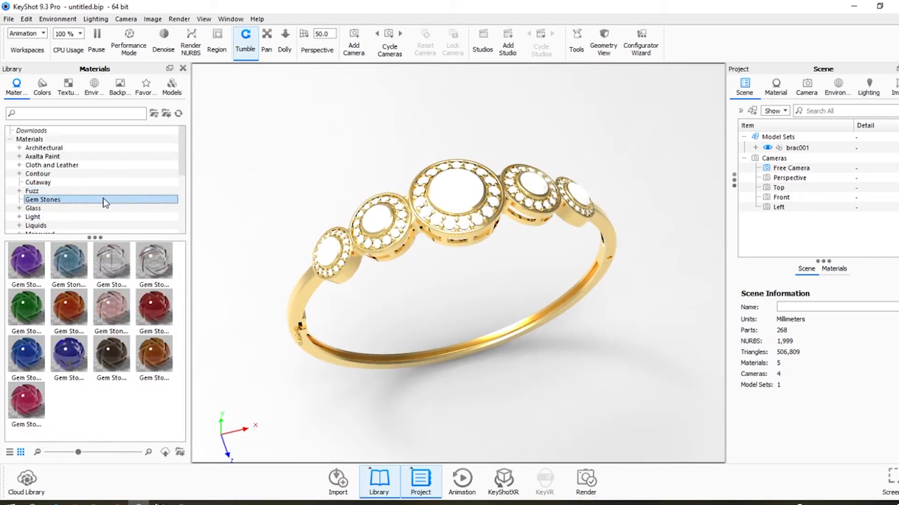
drag(158, 296, 381, 224)
drag(493, 309, 468, 391)
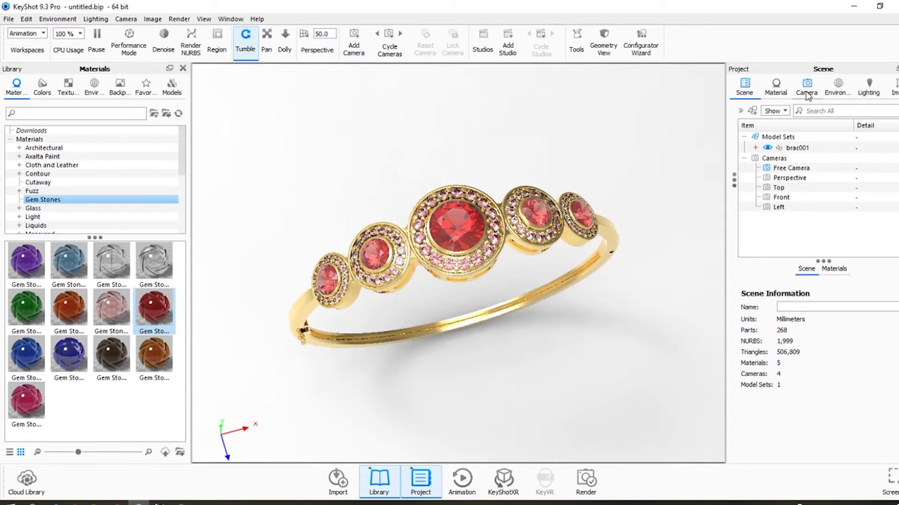
Step: Add the interior environments Aversis_Office-hallway-white_3k and Dosch-Stairwell_2k, making Dosch-Stairwell_2k the active lighting
click(827, 93)
click(94, 89)
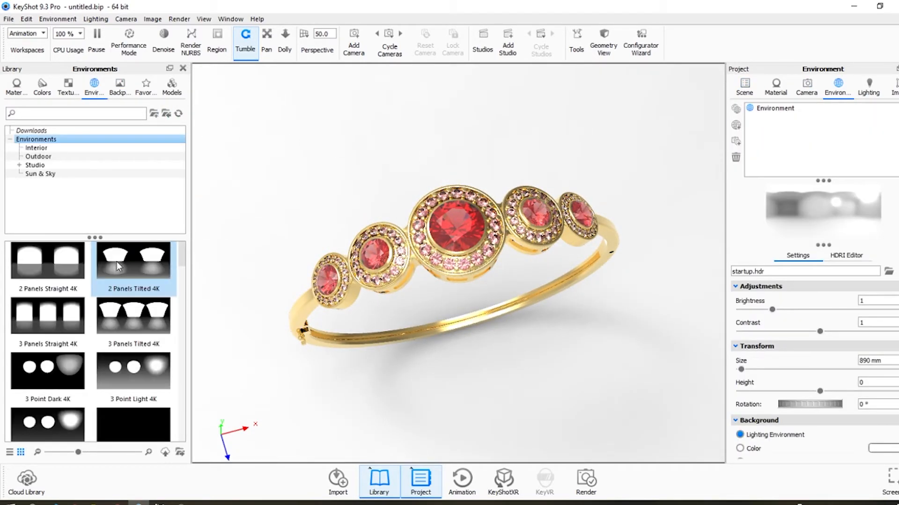
click(37, 148)
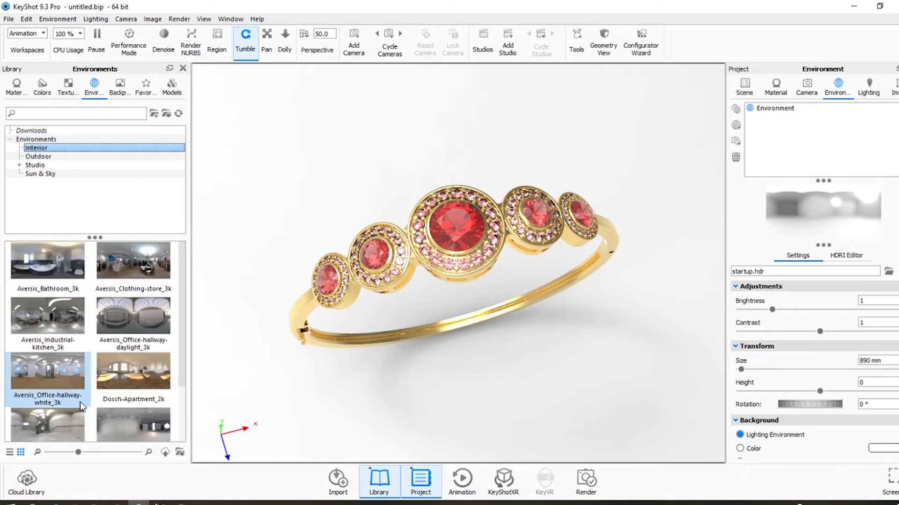
scroll(82, 405, down, 3)
mouse_move(81, 406)
drag(52, 293, 766, 171)
drag(56, 356, 491, 239)
drag(435, 412, 530, 271)
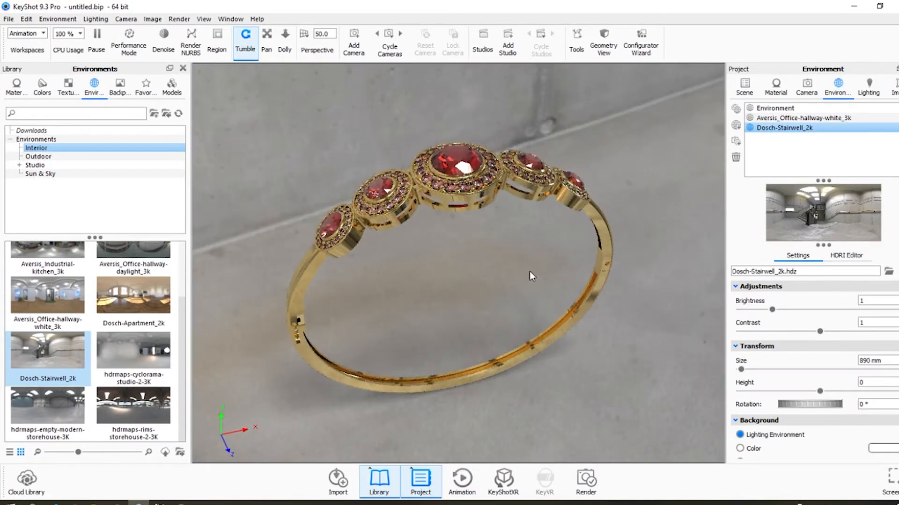
Step: Switch the environment background to Color and set the environment brightness to about 1.565
scroll(843, 304, down, 1)
scroll(842, 305, down, 1)
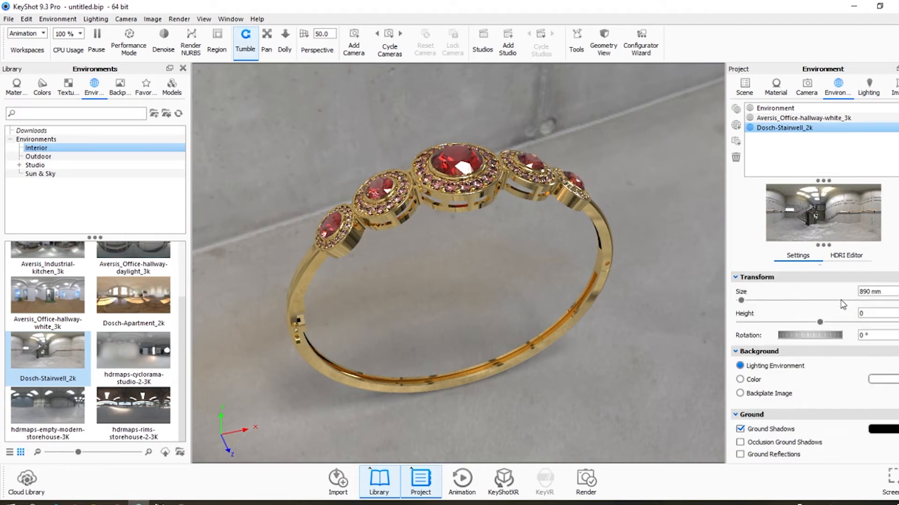
click(753, 380)
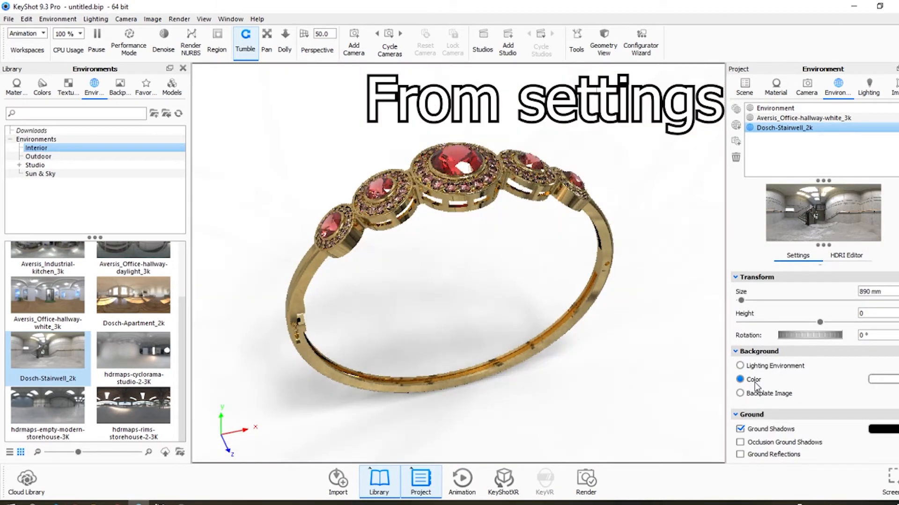
scroll(781, 344, up, 2)
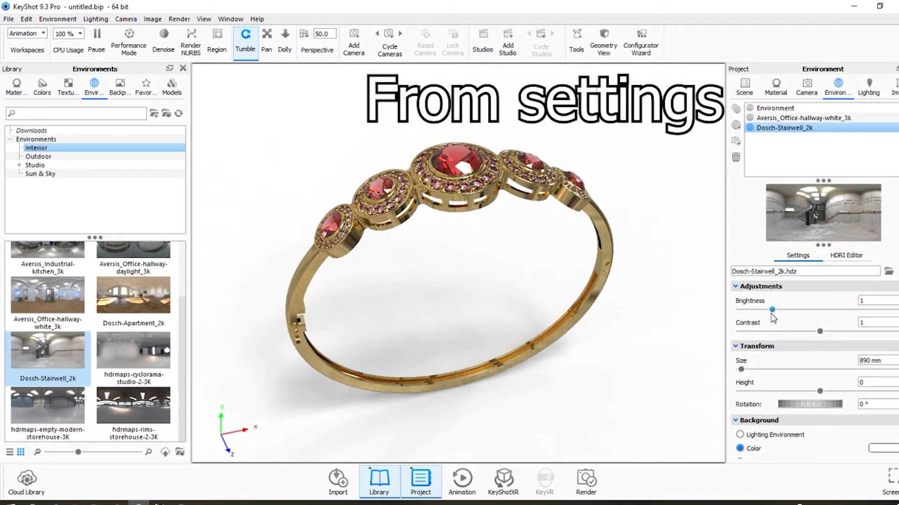
drag(774, 310, 790, 310)
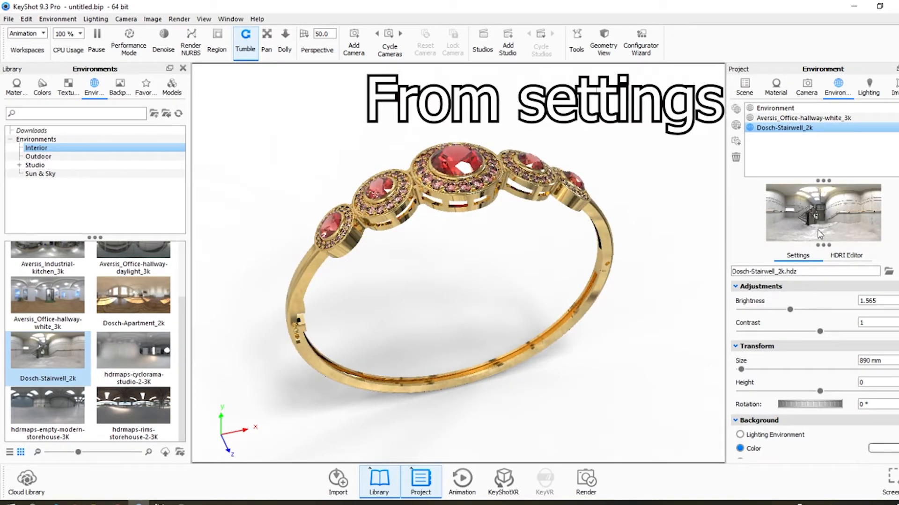
Step: In the HDRI Editor, set the environment image's brightness to about 1.56 and its blur to 1
click(848, 256)
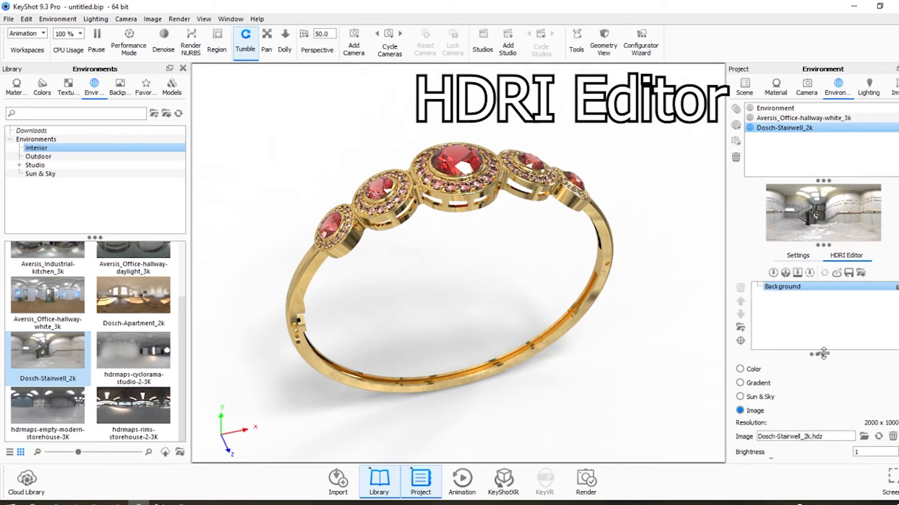
scroll(823, 354, down, 3)
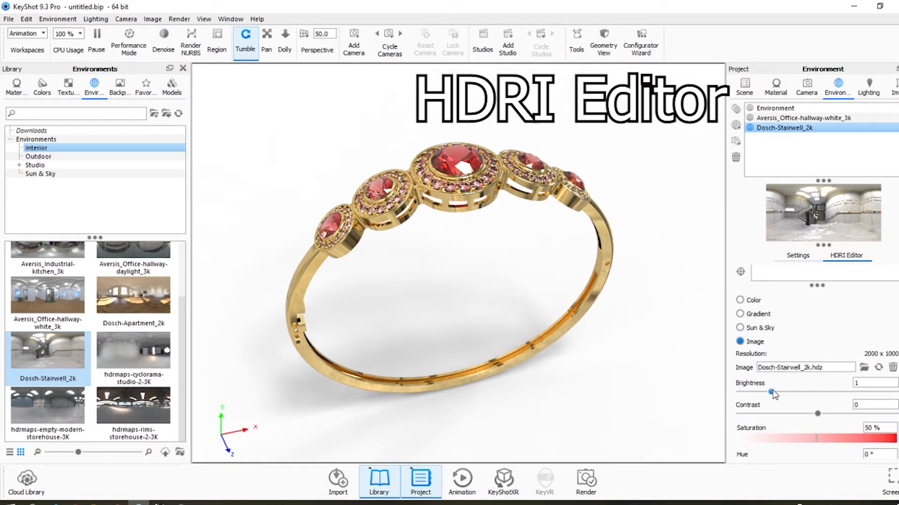
drag(781, 394, 789, 393)
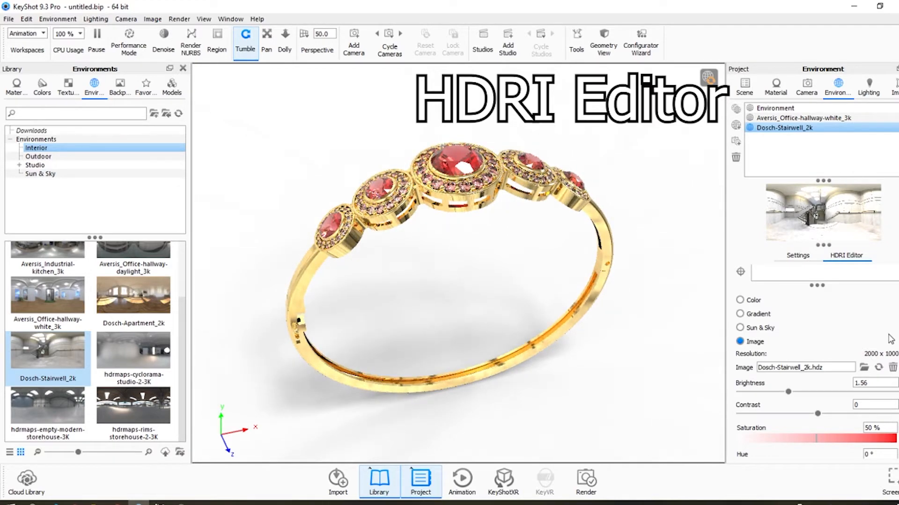
scroll(861, 365, down, 4)
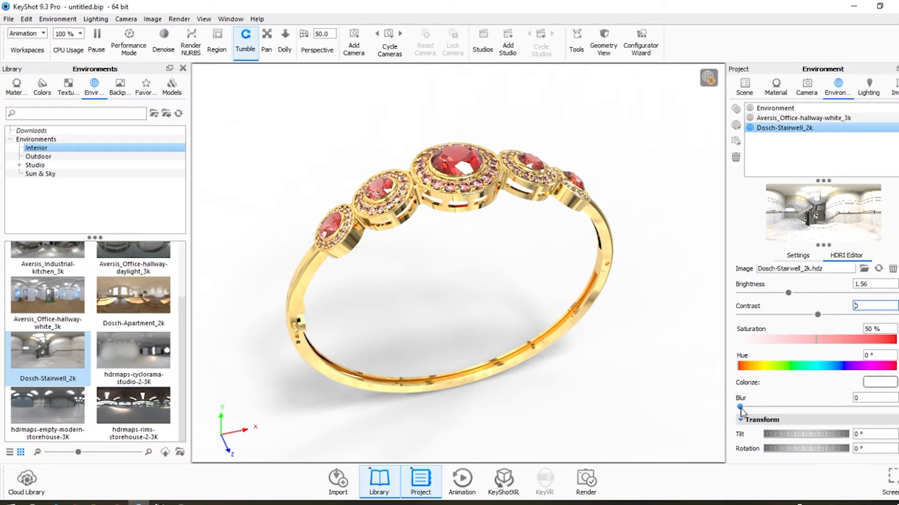
drag(890, 412, 894, 407)
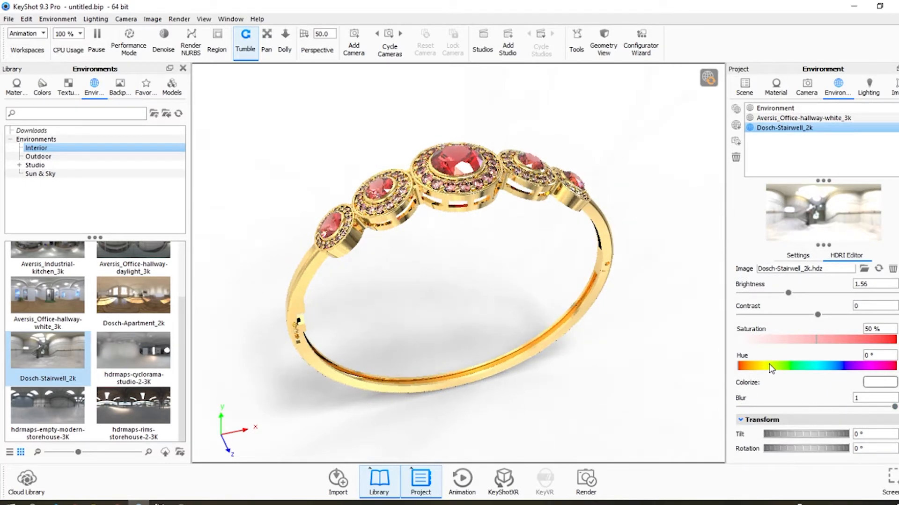
drag(483, 317, 644, 288)
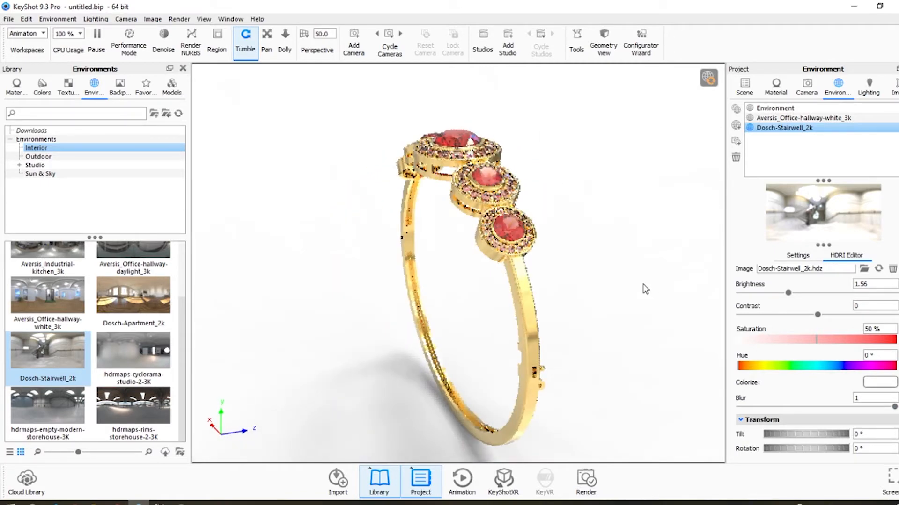
Step: Try the HDRI image with brightness about 1.005 and a higher contrast, and undo both adjustments
drag(788, 293, 771, 293)
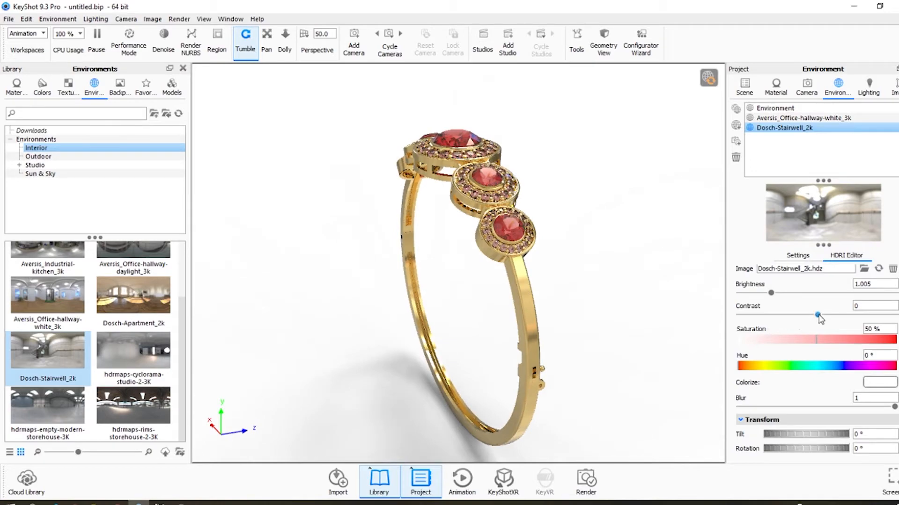
drag(817, 315, 829, 315)
drag(641, 273, 413, 233)
key(ctrl+z)
key(ctrl+z)
click(798, 256)
scroll(775, 308, down, 5)
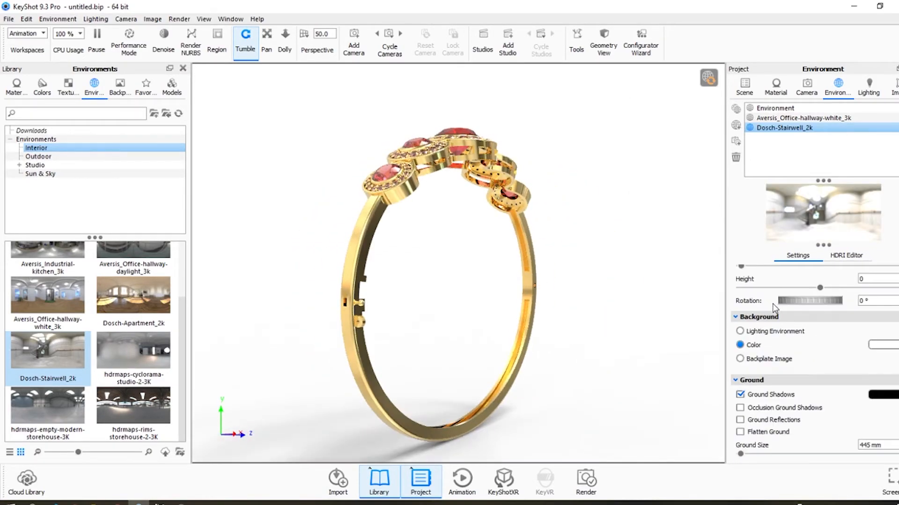
drag(622, 262, 505, 262)
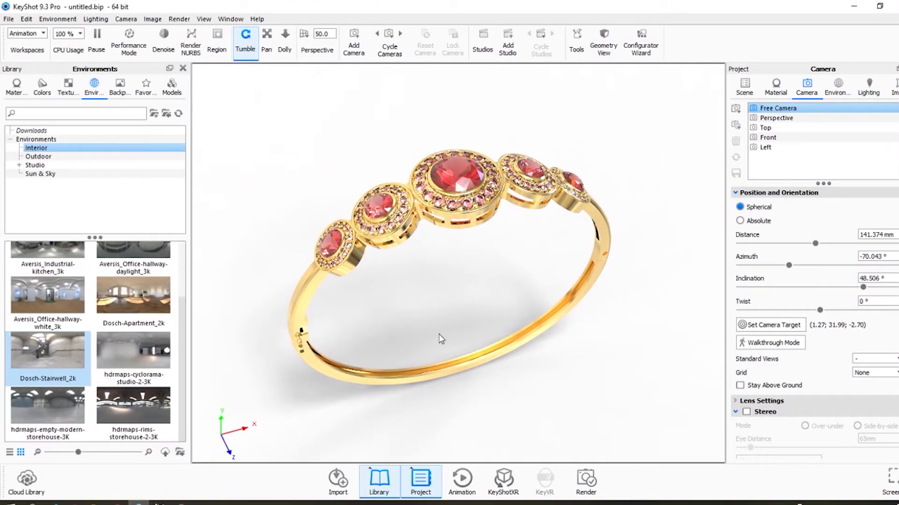
Step: Switch to the Front camera and frame the whole bracelet in the middle of the view
click(795, 143)
scroll(429, 234, down, 5)
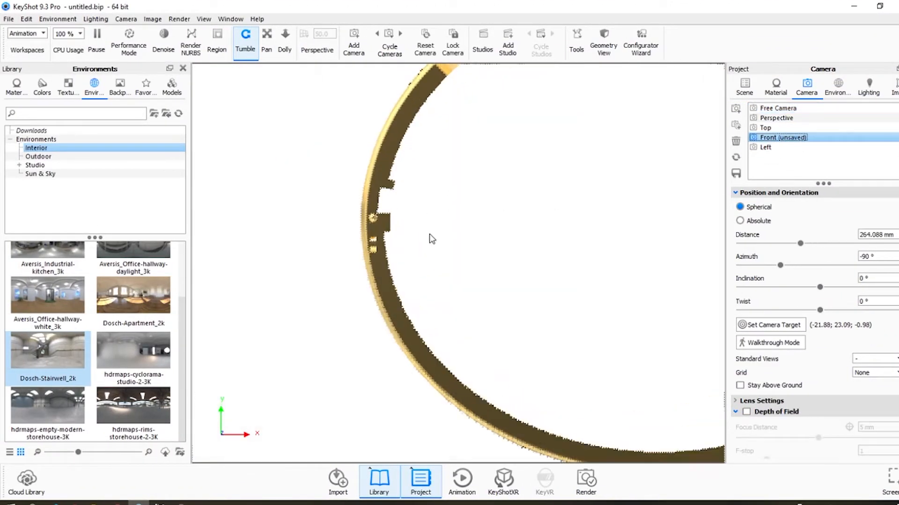
click(267, 38)
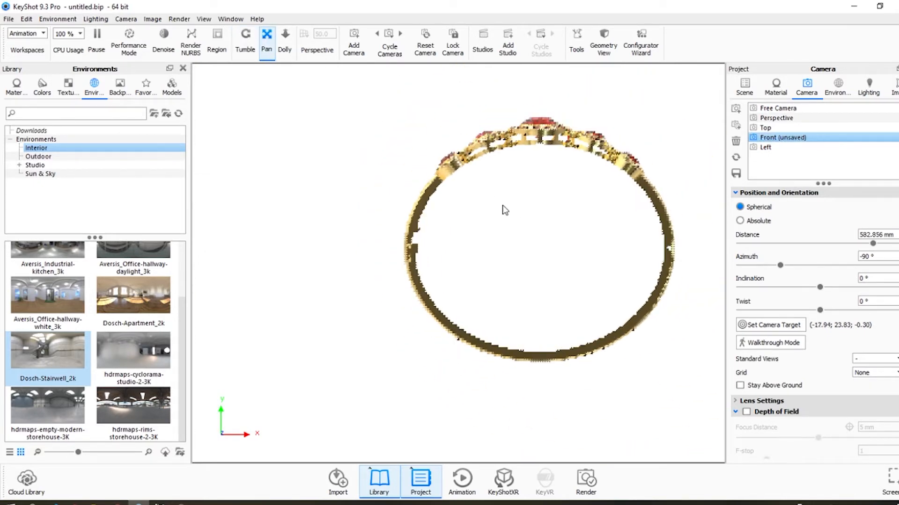
drag(501, 207, 403, 213)
scroll(458, 199, up, 3)
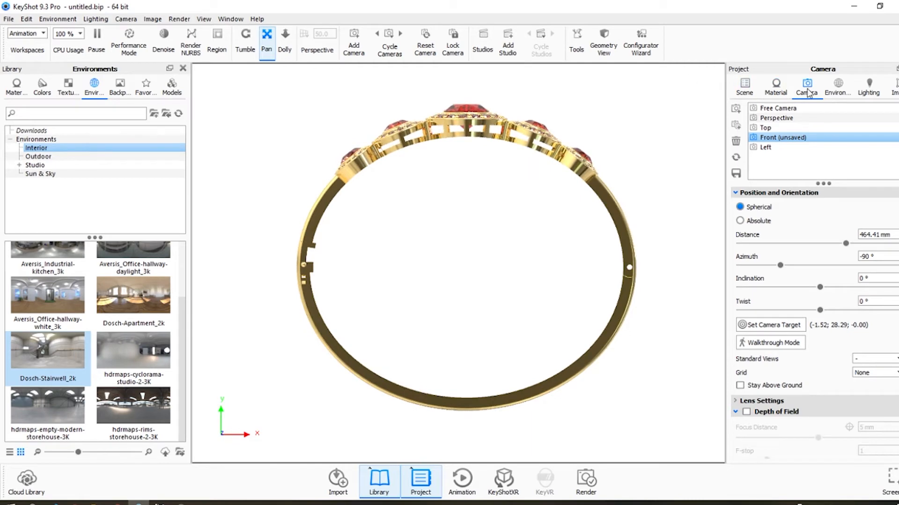
Step: Rotate the lighting environment to about 16.5°
click(835, 87)
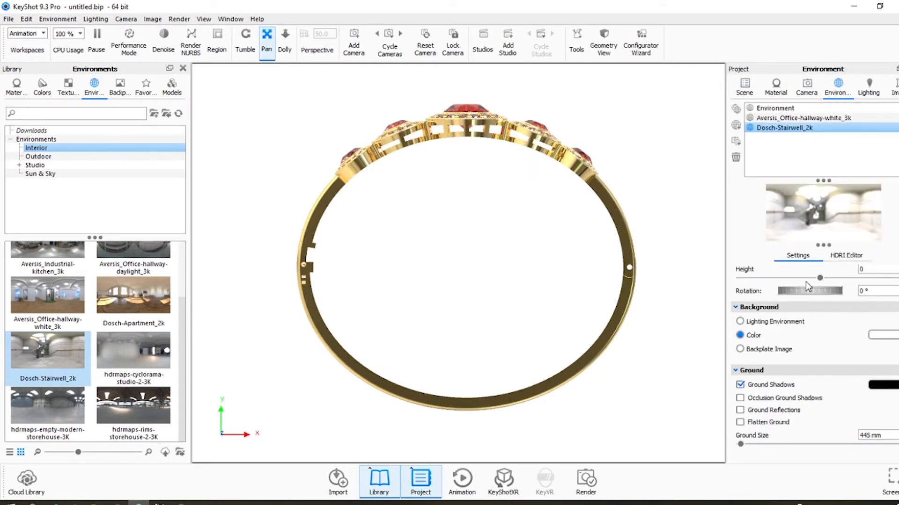
mouse_move(806, 290)
mouse_down()
mouse_move(819, 288)
mouse_move(807, 290)
mouse_up()
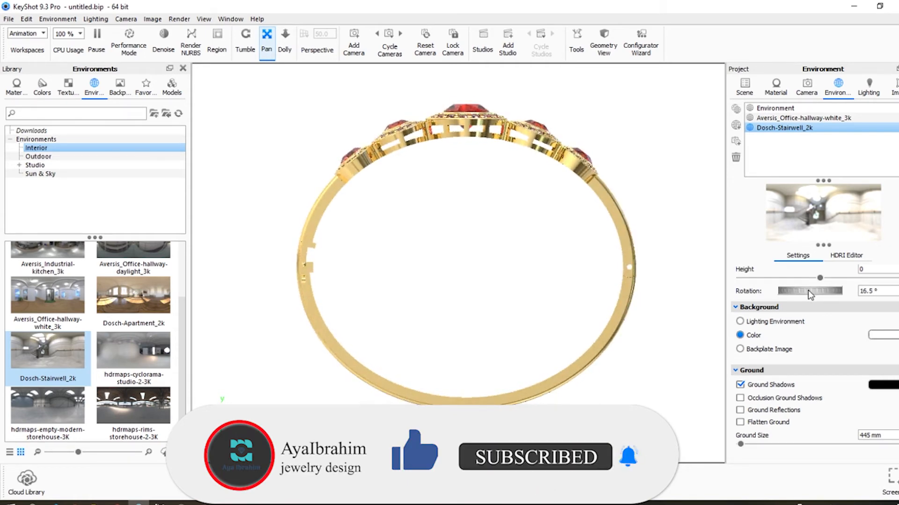
Step: Expand the brac001 model in the scene and toggle Layer 01's visibility off and on to identify its part
click(743, 89)
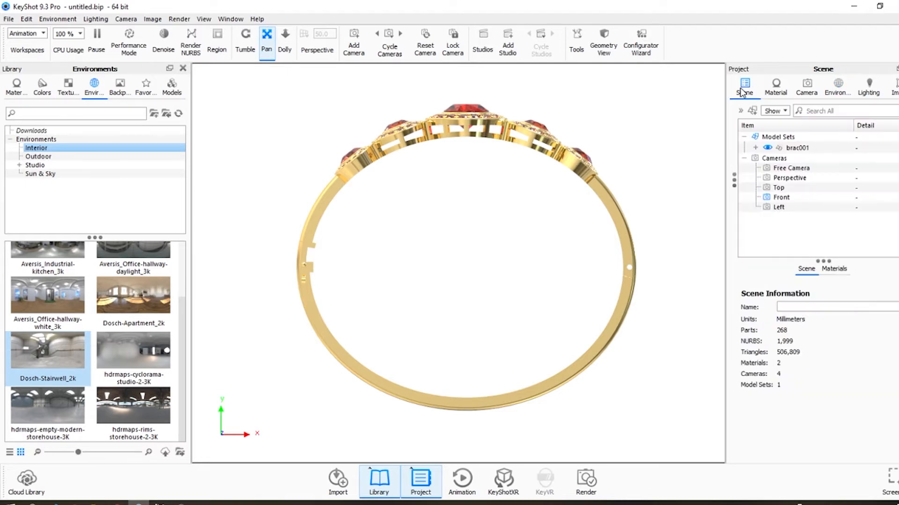
click(755, 148)
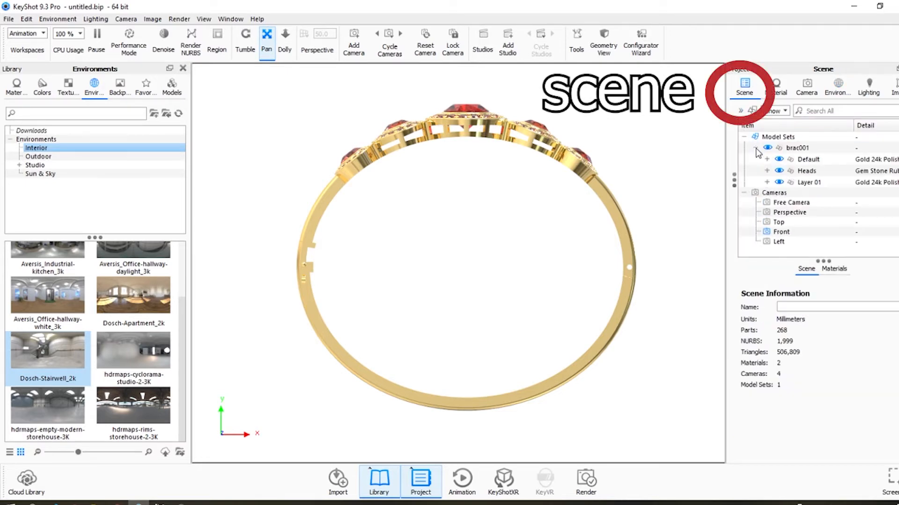
click(779, 183)
click(779, 182)
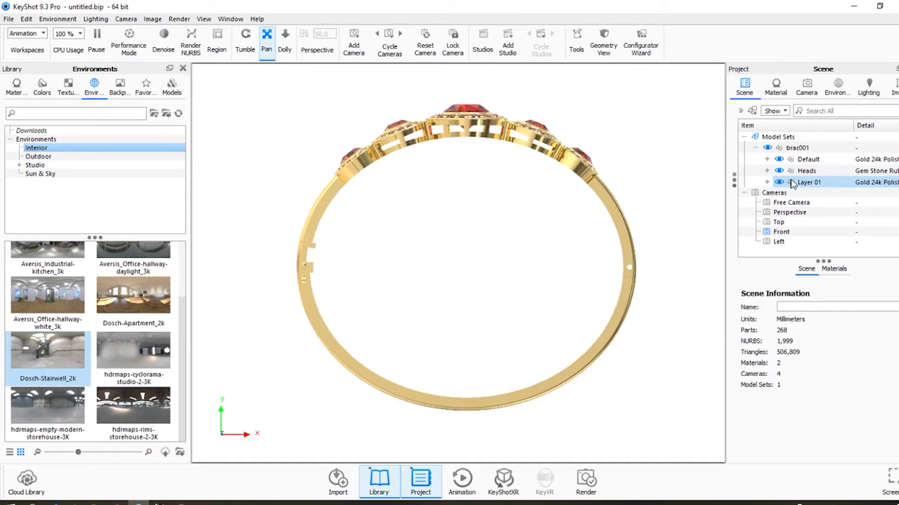
Step: Add a rotation animation to Layer 01 and undock its properties beside the view so all rotation settings show
right_click(810, 183)
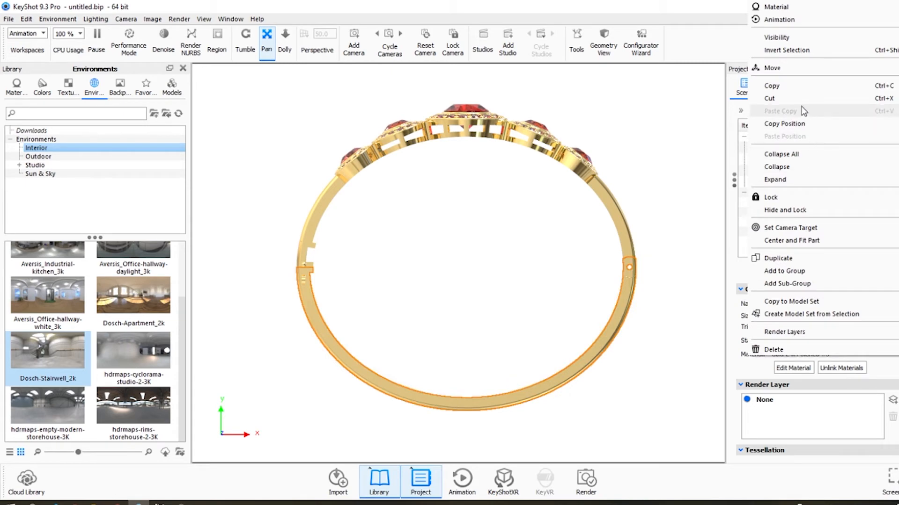
mouse_move(773, 23)
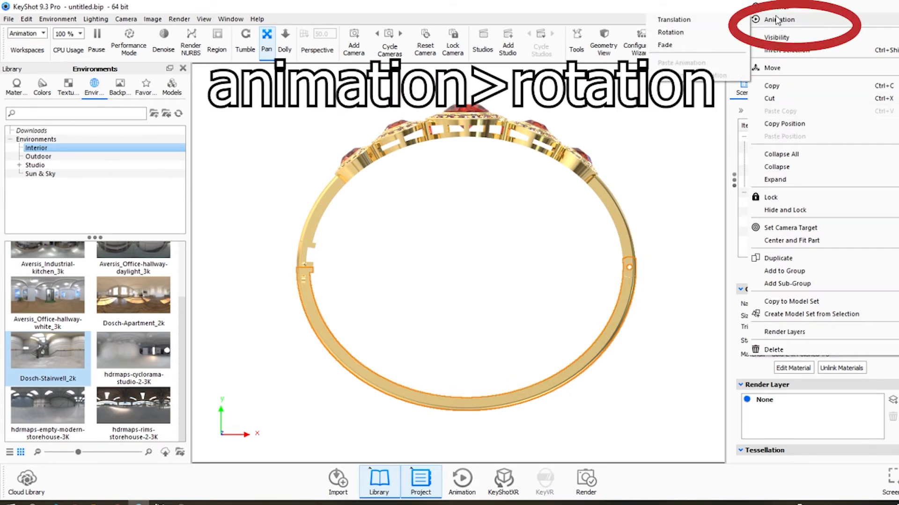
click(671, 32)
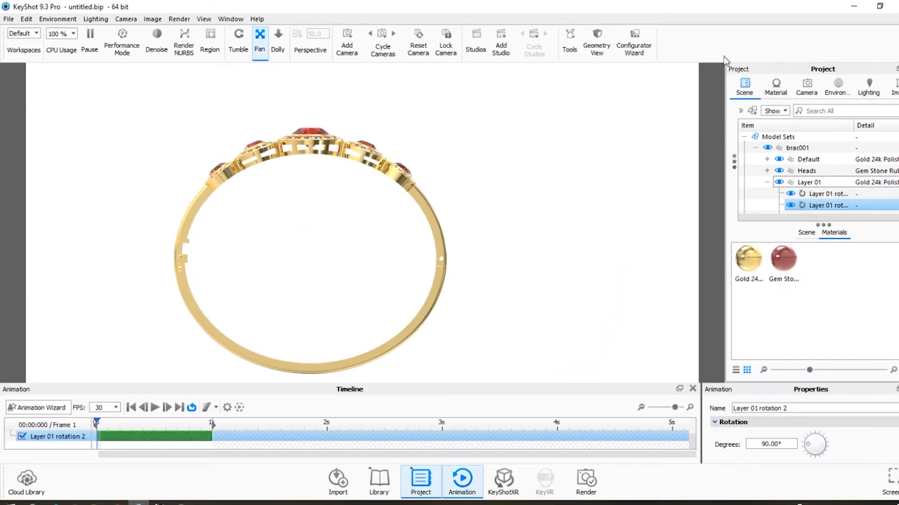
drag(154, 423, 96, 423)
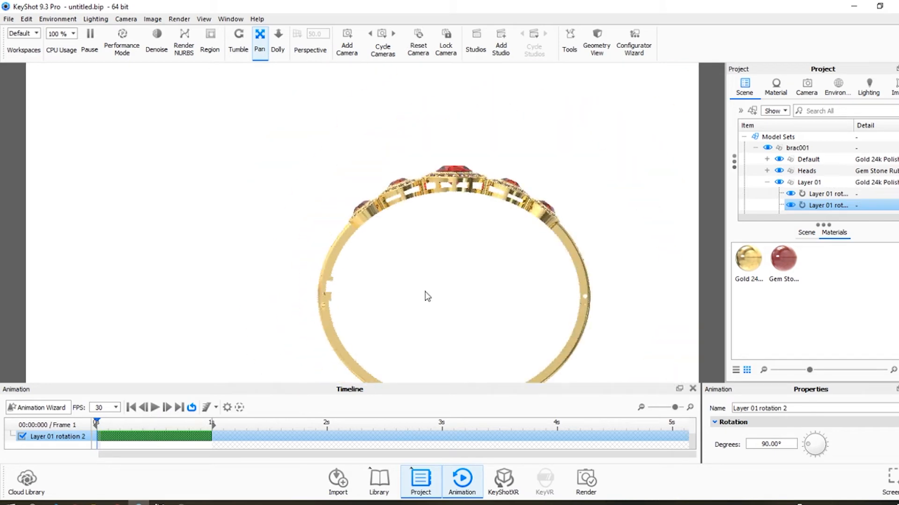
drag(811, 390, 109, 94)
drag(66, 188, 72, 382)
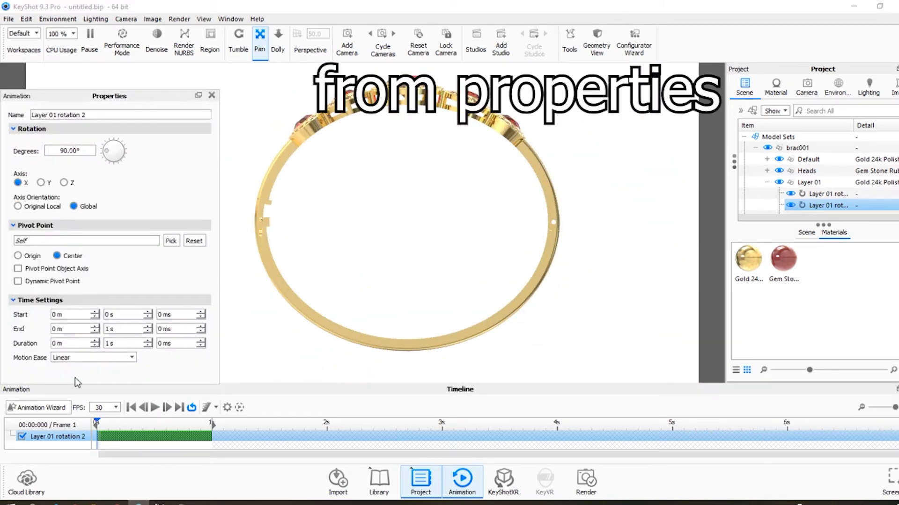
Step: Try the Layer 01 rotation about the Y axis in playback and switch its axis to Z
click(41, 182)
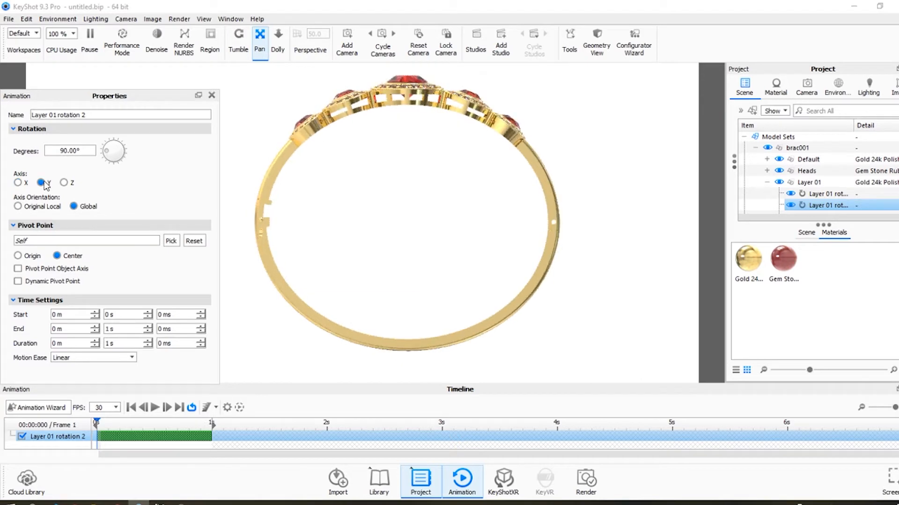
click(155, 407)
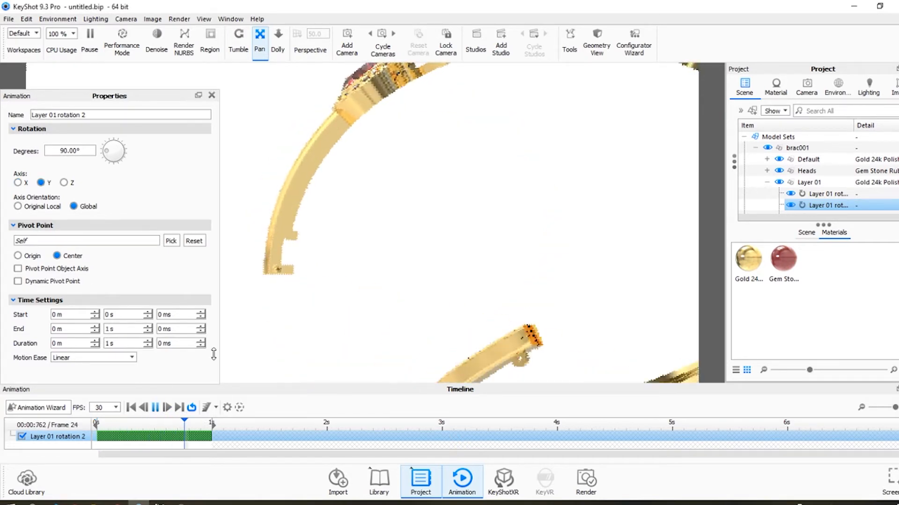
click(64, 182)
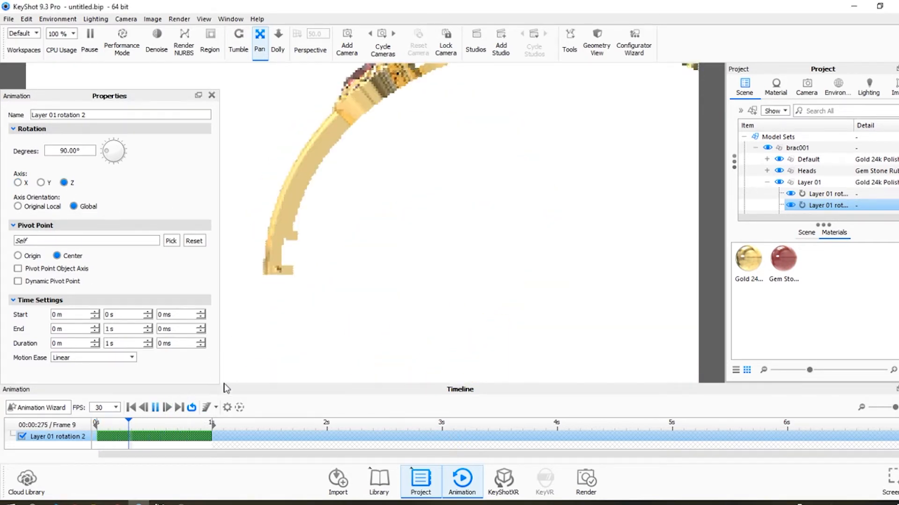
Step: Pick the hinge part inside the Default group as the pivot point of Layer 01's rotation
click(170, 241)
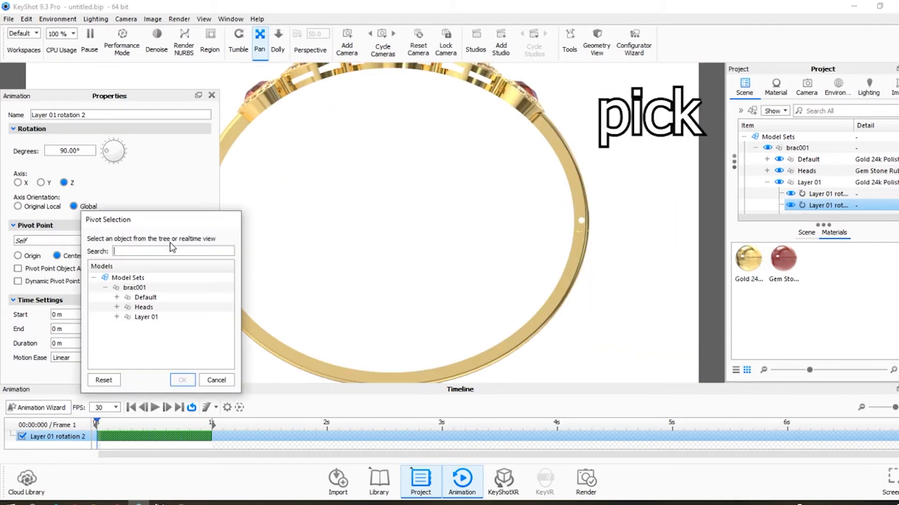
click(116, 298)
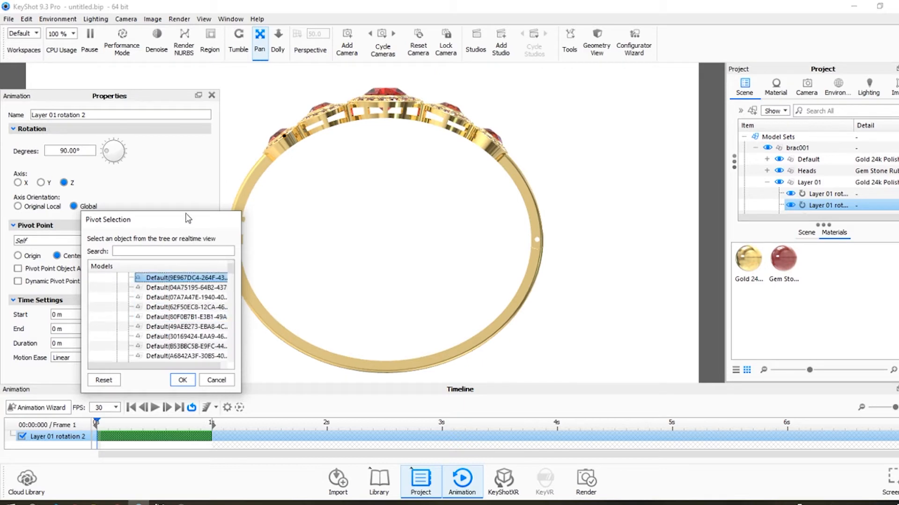
scroll(164, 281, down, 5)
click(164, 268)
scroll(163, 271, down, 8)
click(175, 335)
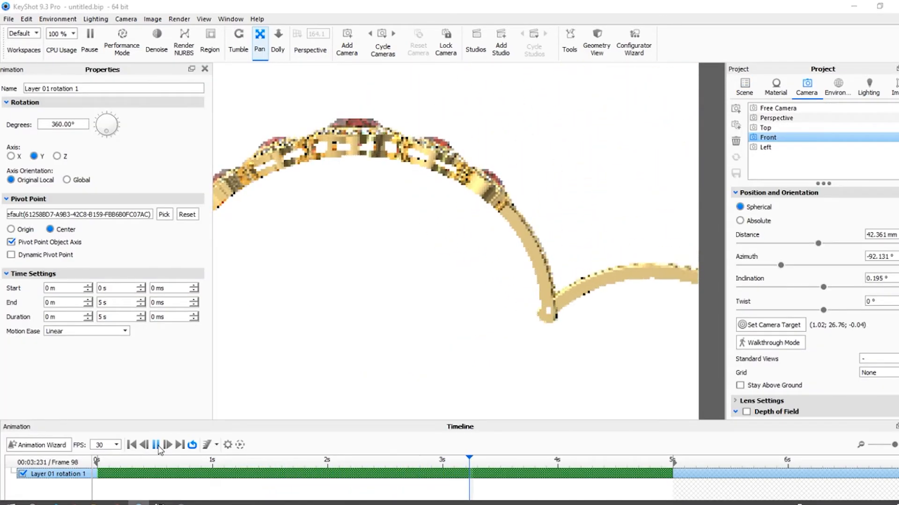
Step: Pause the playback and try a rotation of -60° for Layer 01
click(158, 449)
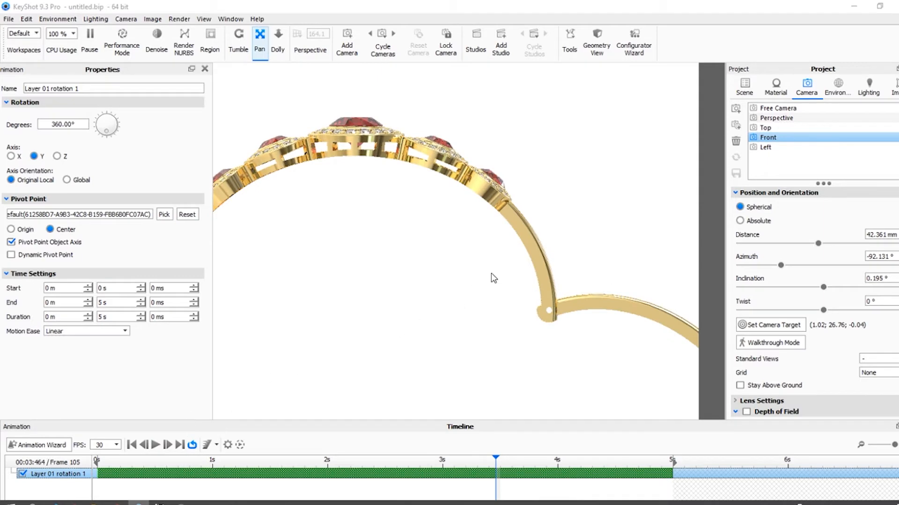
scroll(535, 263, down, 10)
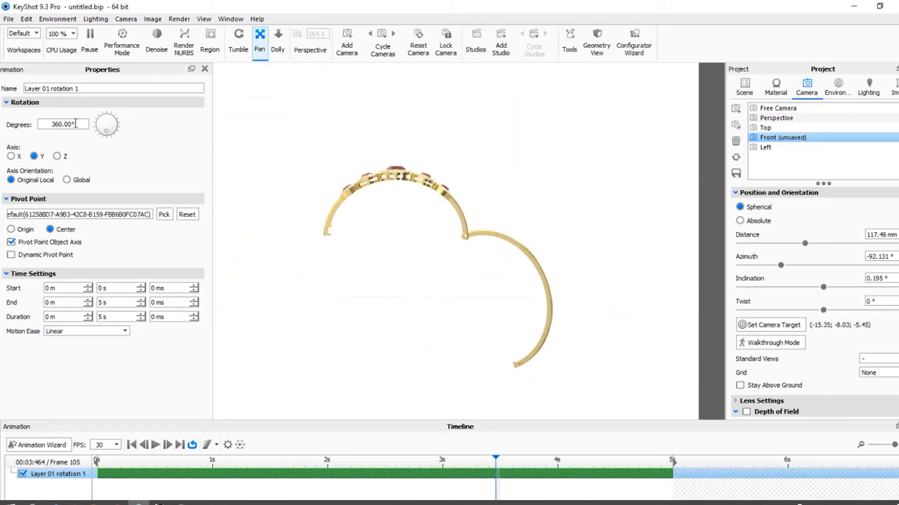
double_click(76, 123)
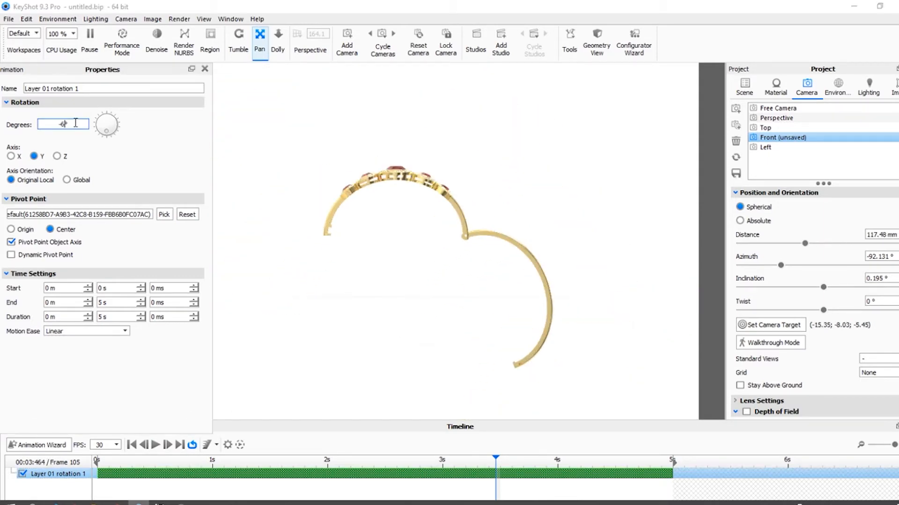
text(-60)
key(Return)
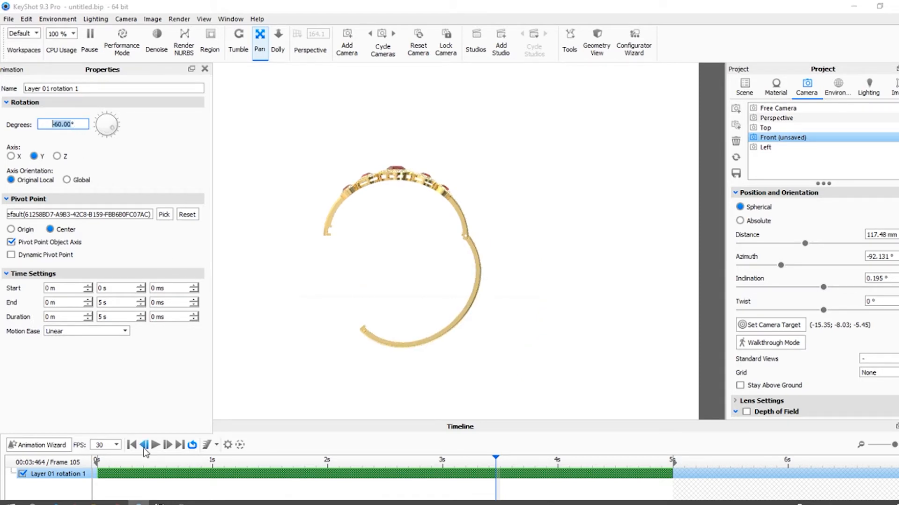
Step: Play back the opening with the bracelet in view and set the Layer 01 rotation to -45°
click(156, 447)
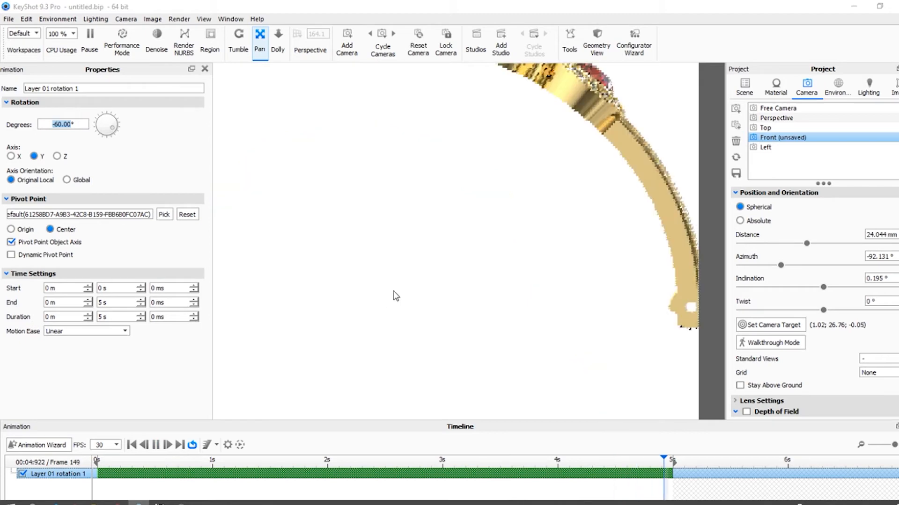
scroll(395, 296, down, 5)
scroll(436, 284, down, 3)
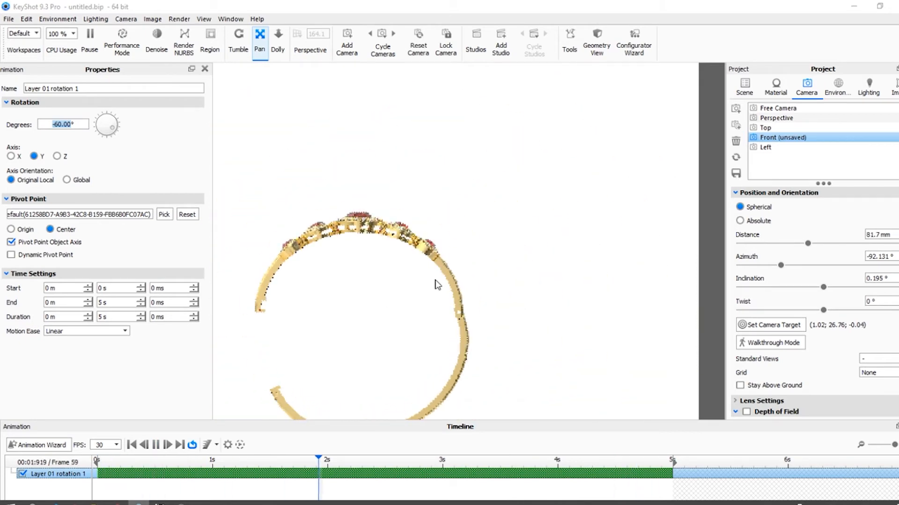
drag(409, 280, 462, 218)
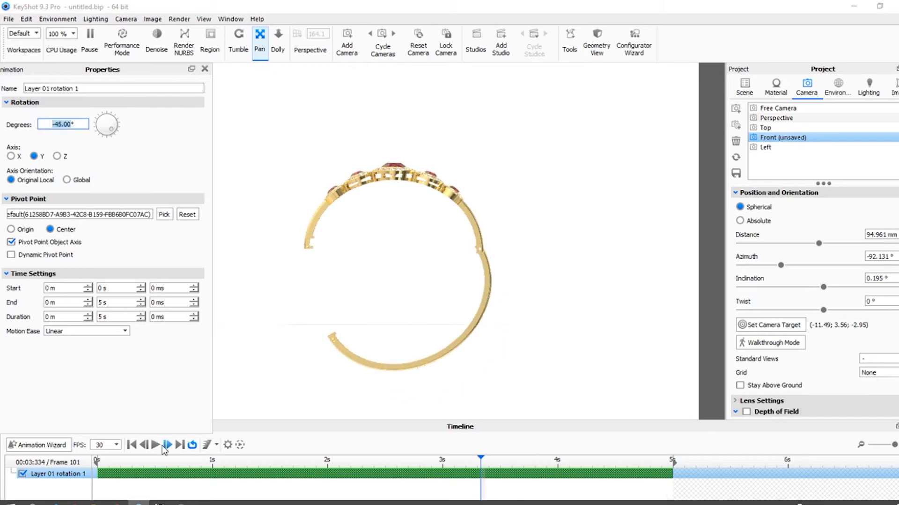
Step: Play back the opening of the bracelet's lower half and keep the whole piece centred in the view
click(156, 446)
scroll(422, 238, up, 5)
scroll(421, 241, down, 9)
drag(415, 261, 459, 202)
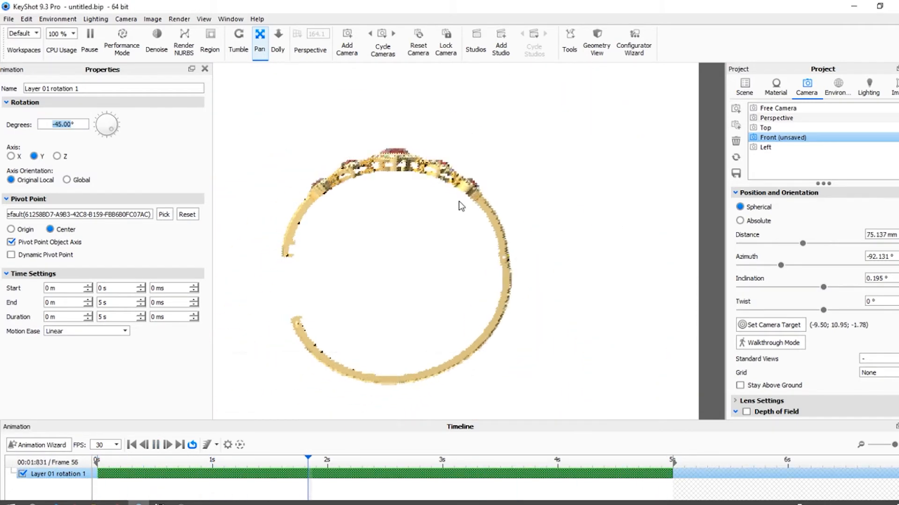
drag(436, 238, 466, 223)
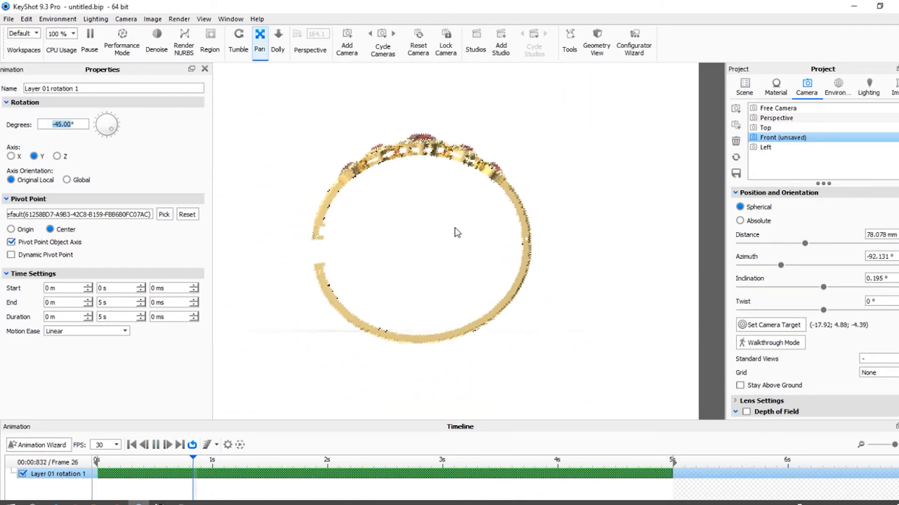
key(space)
key(space)
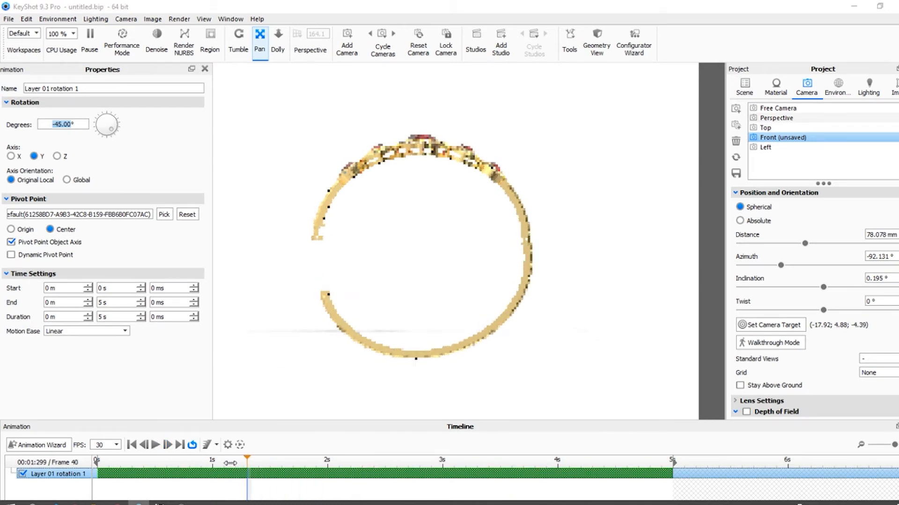
key(space)
Step: Mirror the Layer 01 rotation in the timeline so the lower half also closes, and play the result
drag(442, 420, 442, 377)
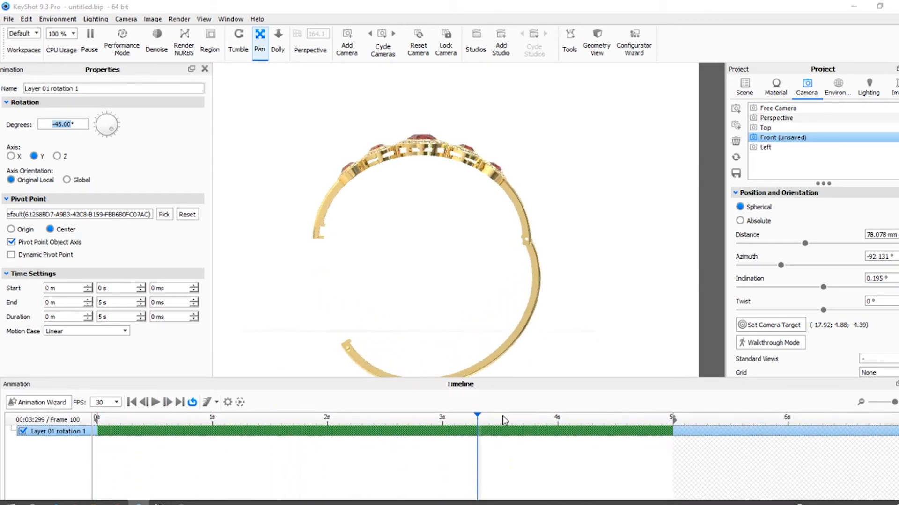
right_click(530, 431)
click(564, 305)
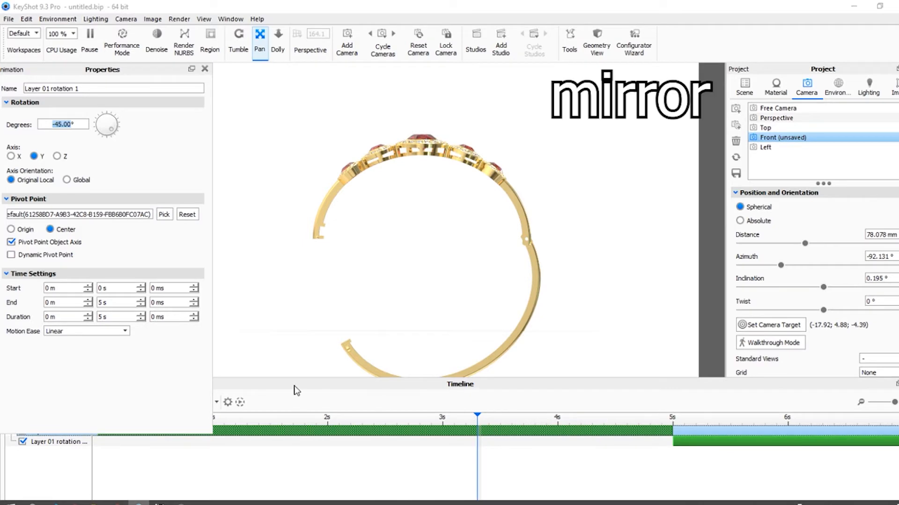
drag(288, 377, 288, 434)
click(156, 459)
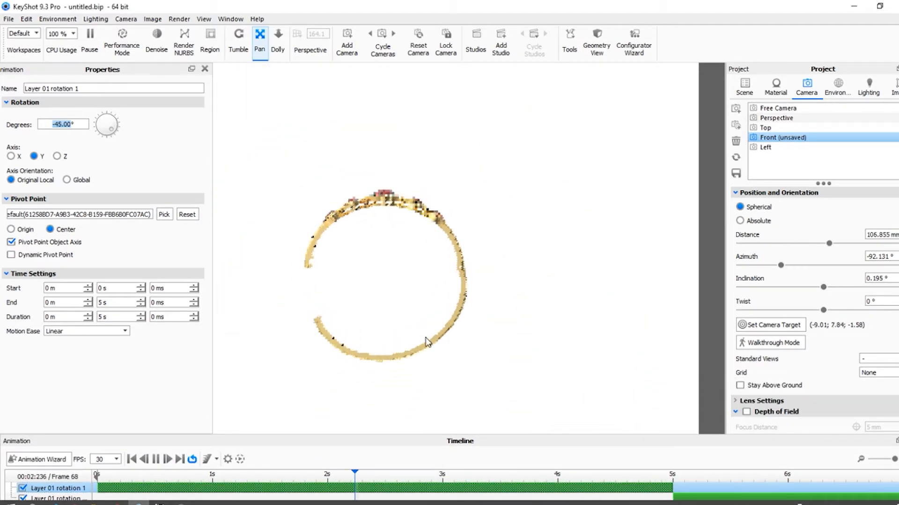
Step: Shorten the opening rotation to 3 seconds and move the mirrored rotation to start at 3 seconds
click(677, 493)
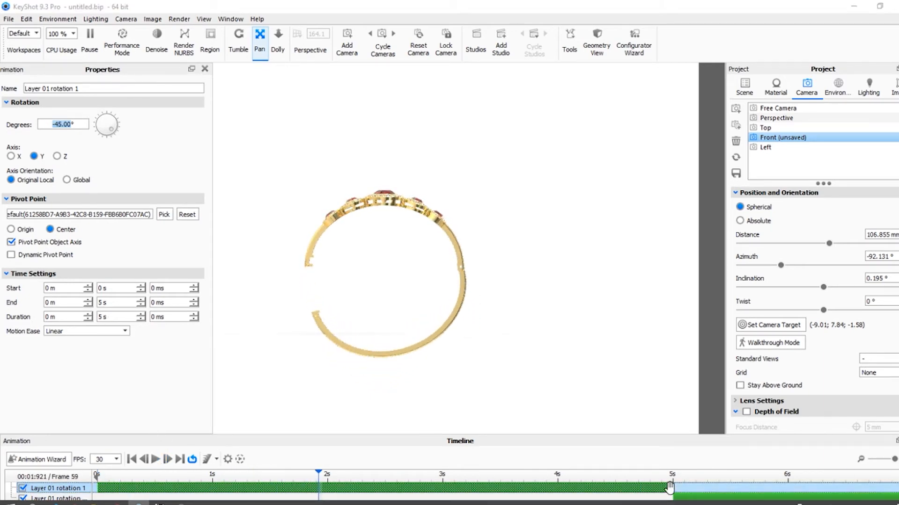
drag(625, 489, 462, 479)
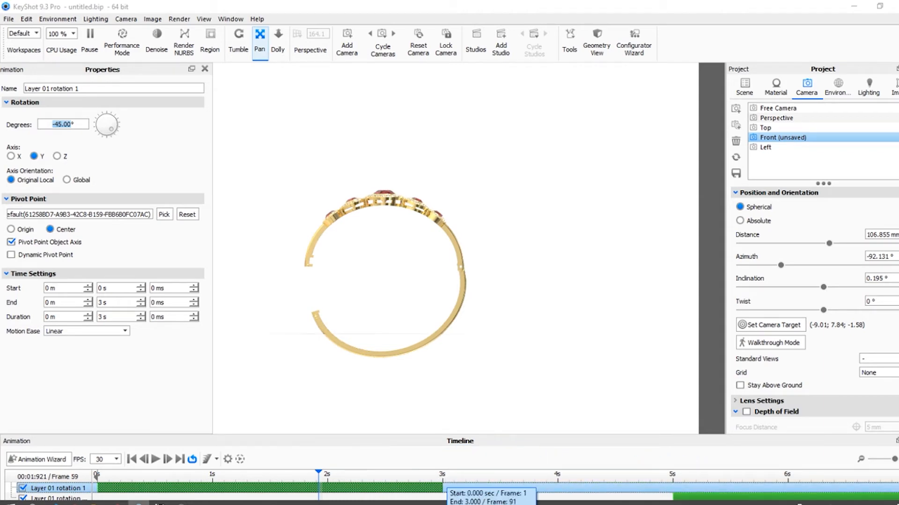
drag(684, 498, 491, 499)
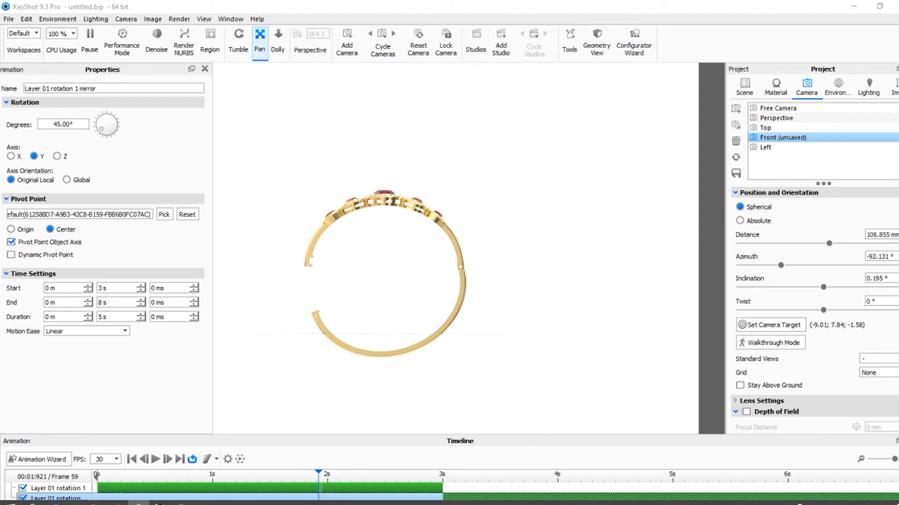
Step: Enlarge the timeline and shorten the mirrored rotation to 3 seconds, ending at 6 seconds
drag(685, 436, 585, 297)
click(860, 320)
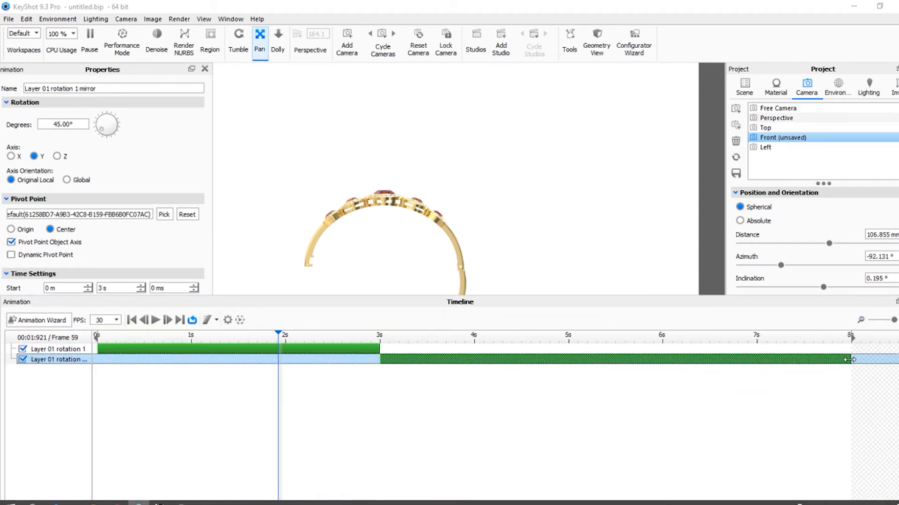
drag(853, 361, 730, 358)
drag(672, 353, 662, 352)
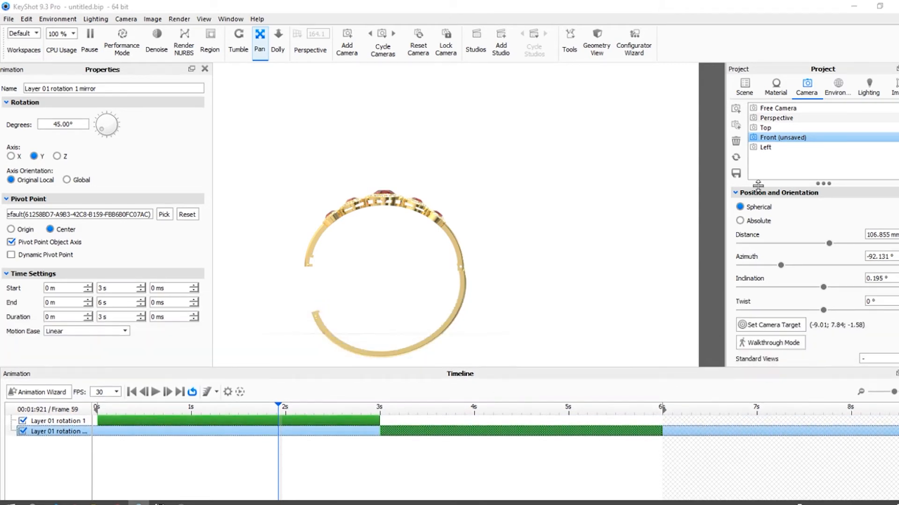
Step: Centre the opened bracelet, save this framing in the Front camera and play back the opening and closing
middle_drag(359, 232, 385, 213)
scroll(385, 213, down, 1)
scroll(385, 213, up, 3)
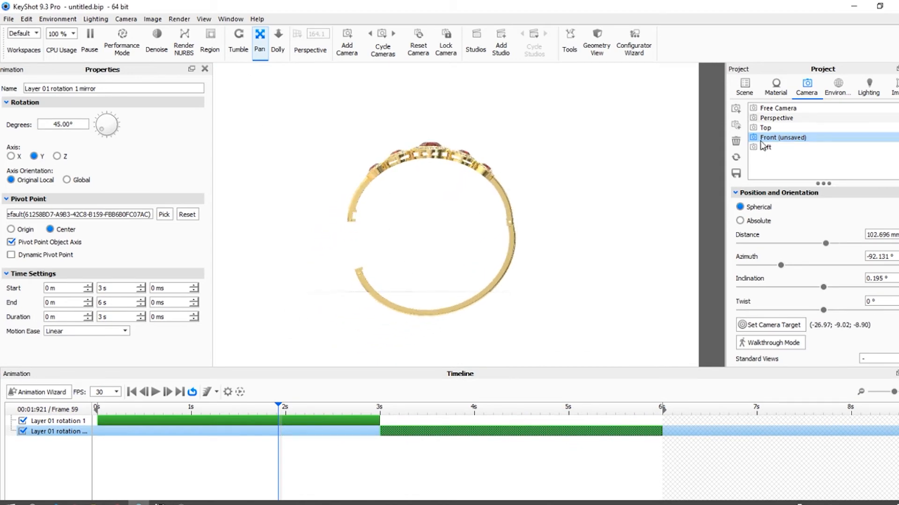
click(156, 392)
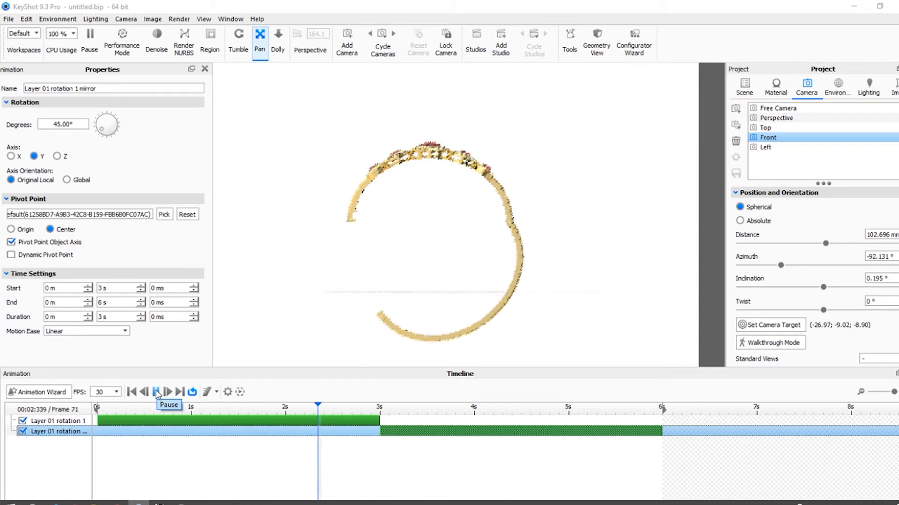
click(158, 394)
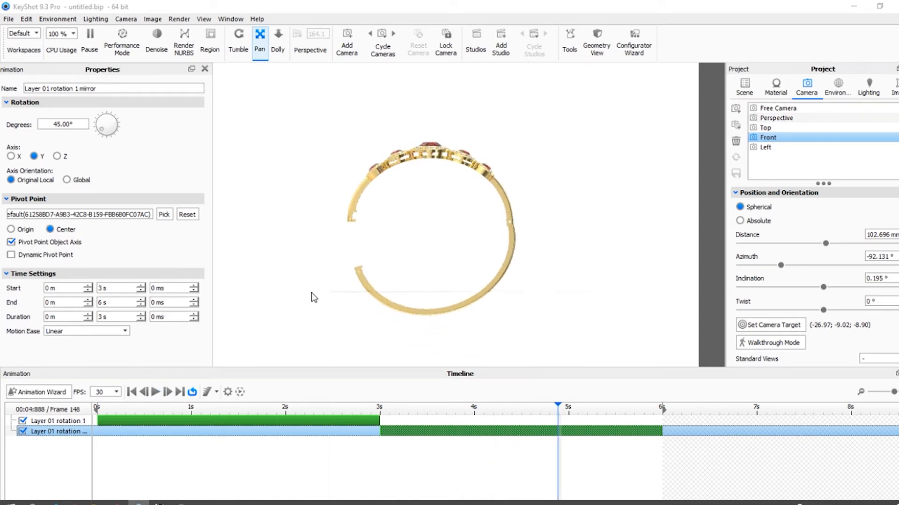
Step: Turn off ground shadows for the Dosch-Stairwell_2k environment and play back the bracelet animation
click(838, 84)
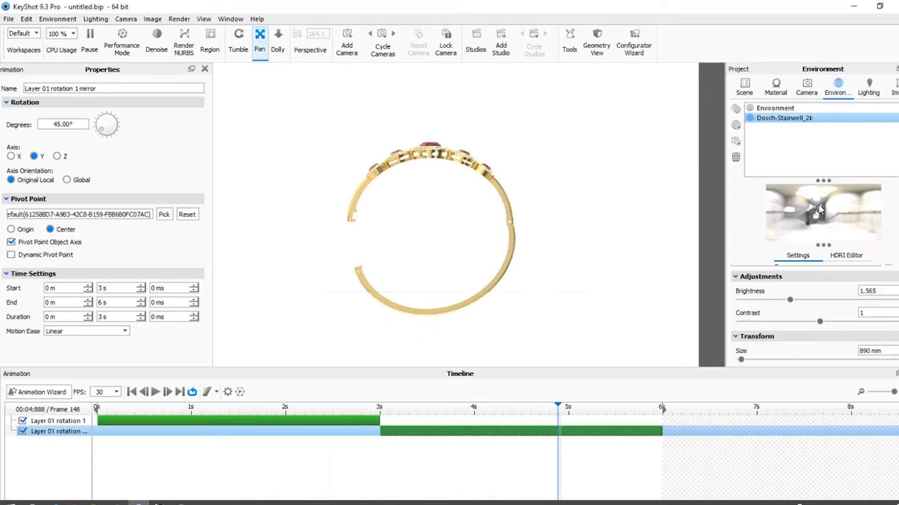
drag(740, 370, 768, 483)
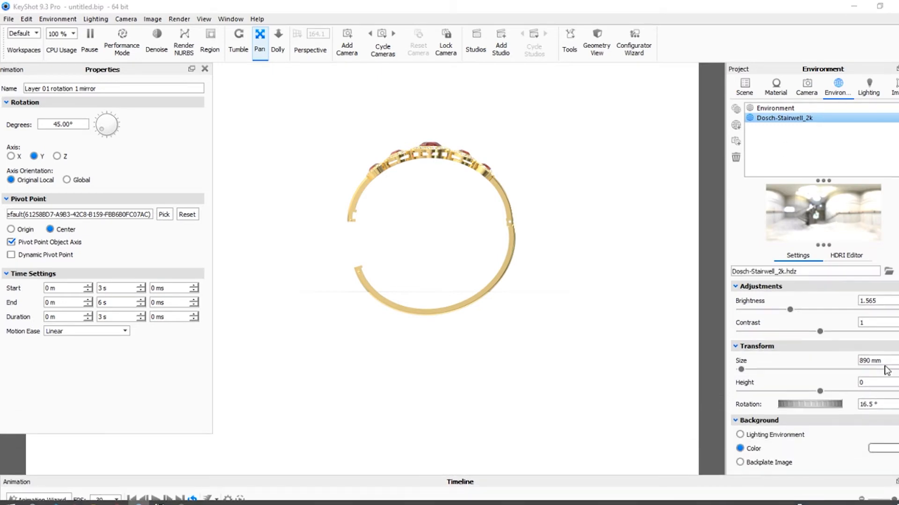
click(847, 256)
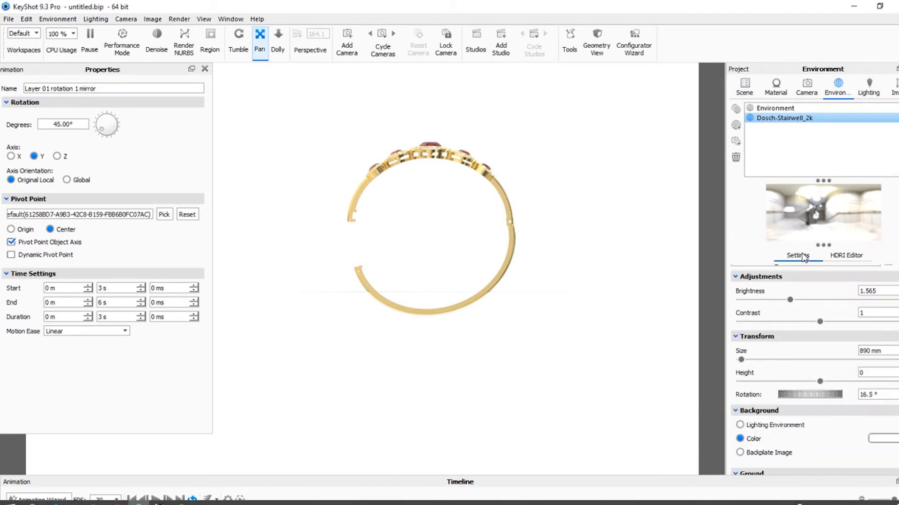
click(742, 411)
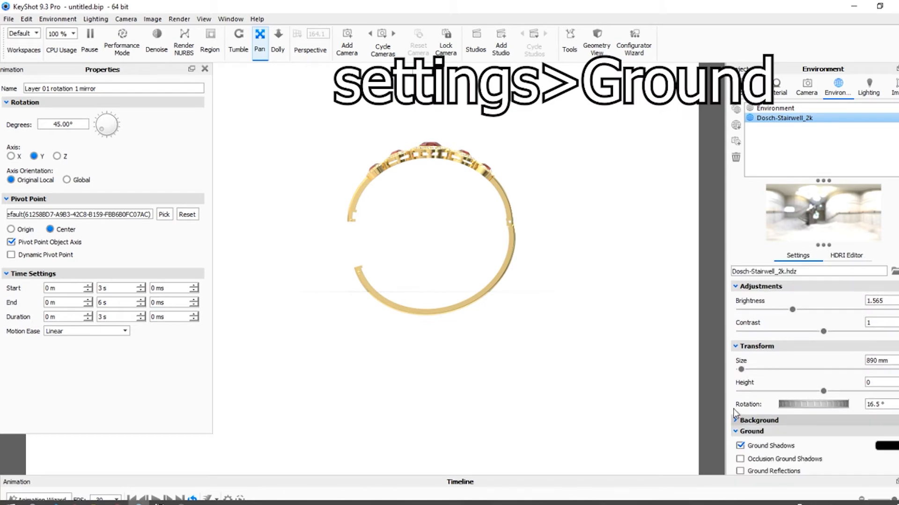
click(736, 346)
click(740, 383)
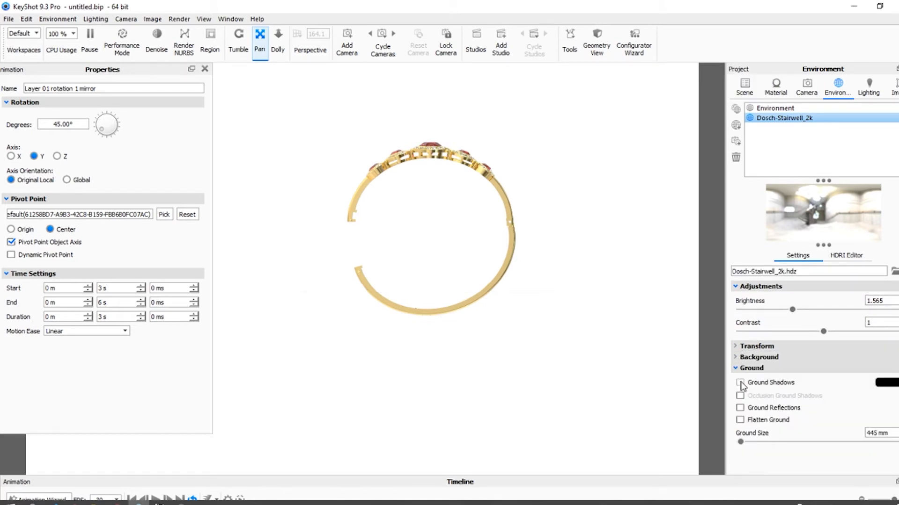
drag(513, 476, 515, 417)
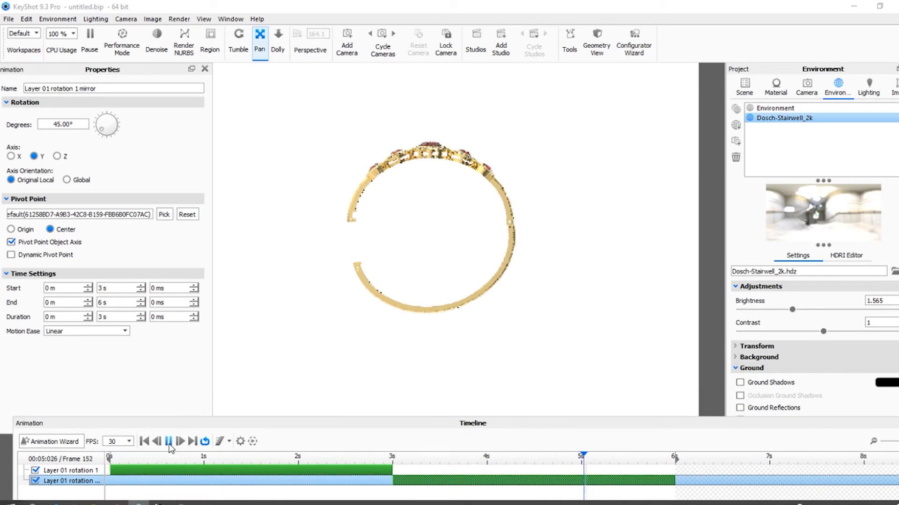
click(169, 442)
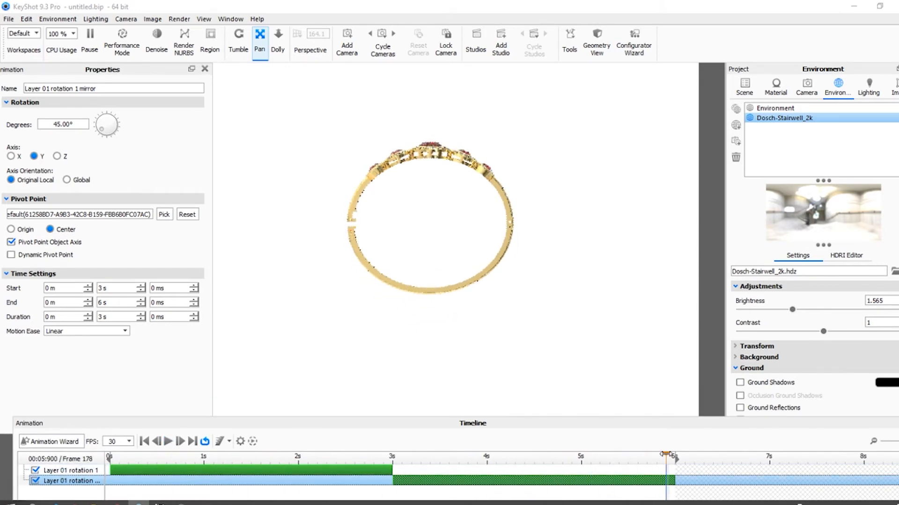
Step: Add a rotation animation to the whole brac001 model
click(50, 442)
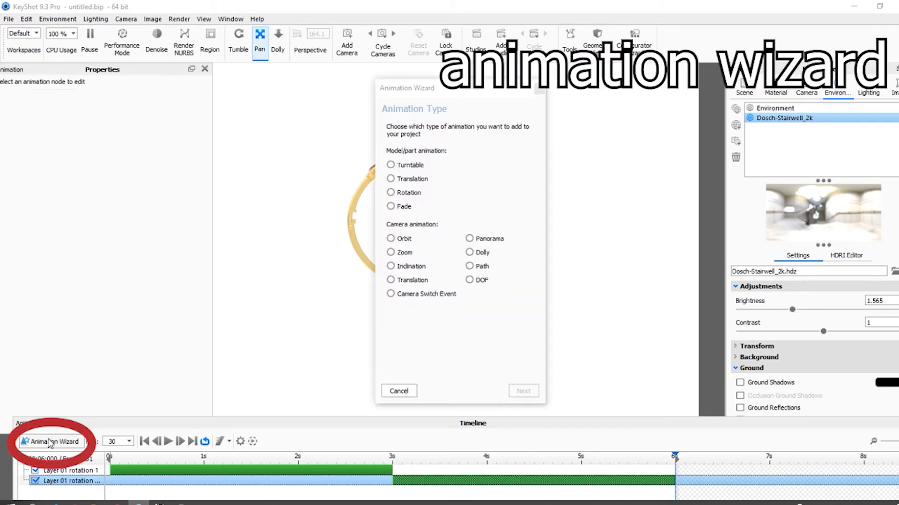
drag(424, 88, 164, 83)
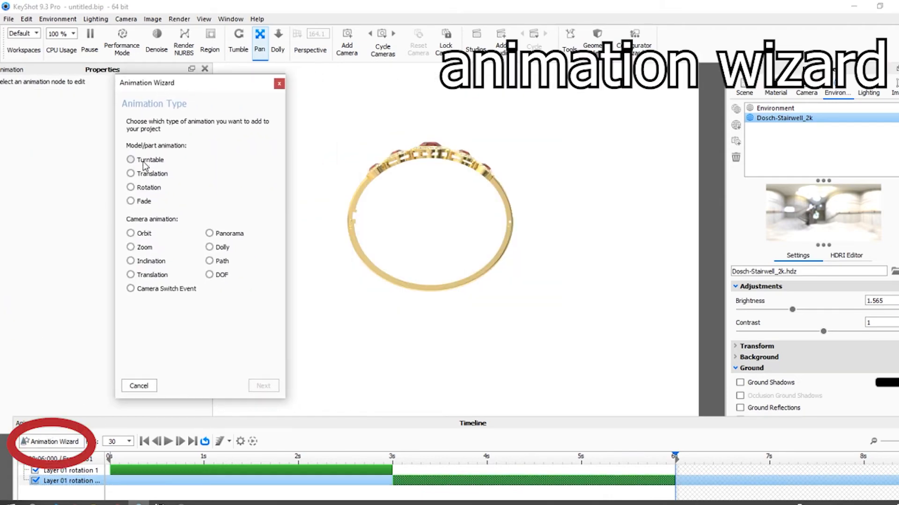
click(143, 161)
click(146, 174)
click(139, 187)
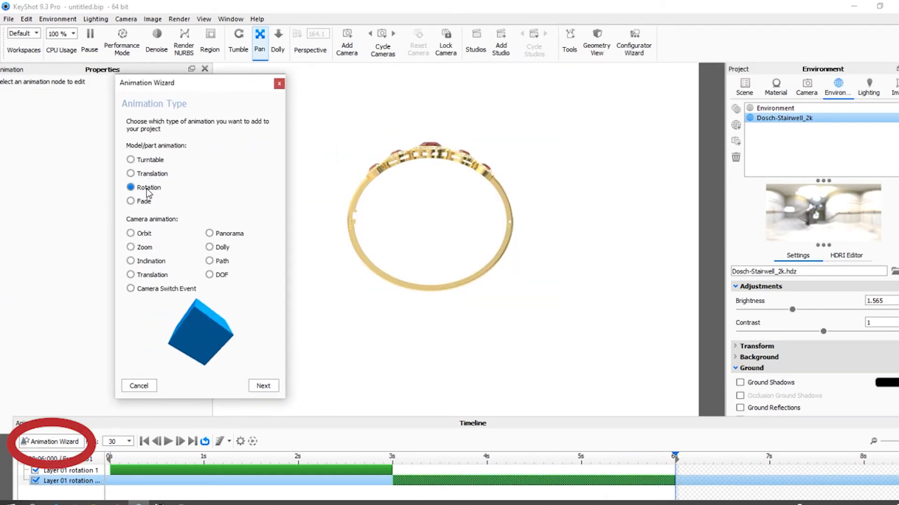
click(146, 202)
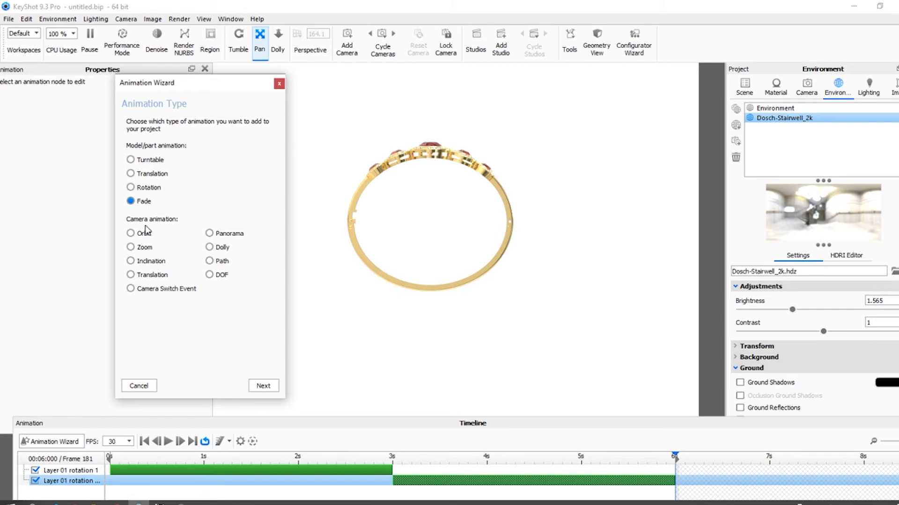
click(151, 187)
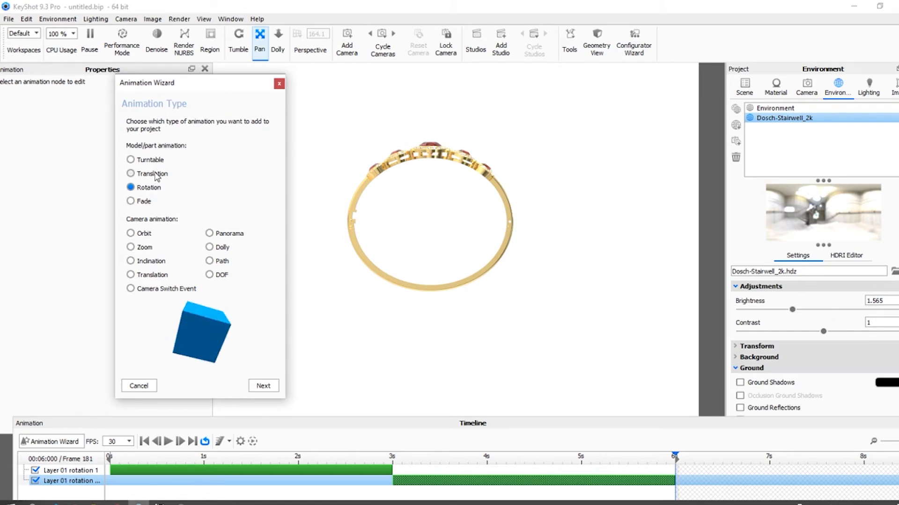
click(263, 386)
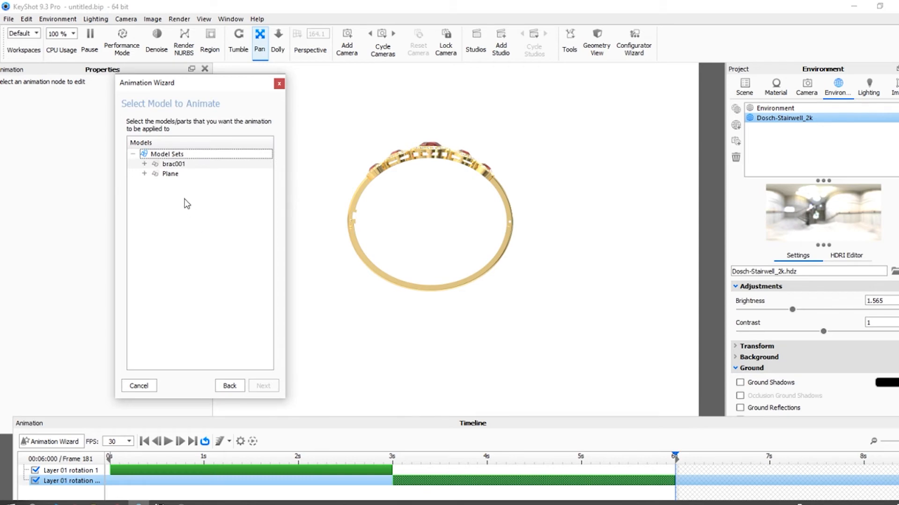
click(174, 165)
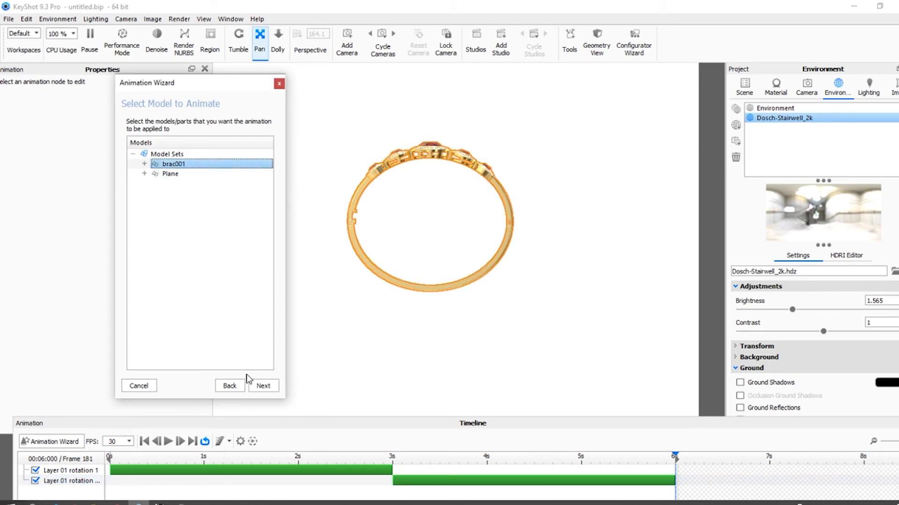
click(261, 386)
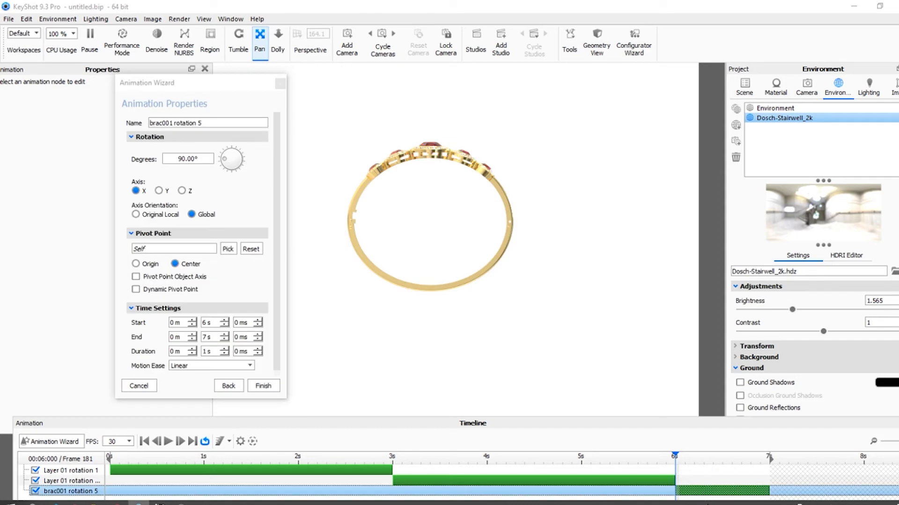
Step: Keep the new rotation at 90° about the global X axis from 6 to 7 seconds and play the animation
drag(225, 86, 159, 73)
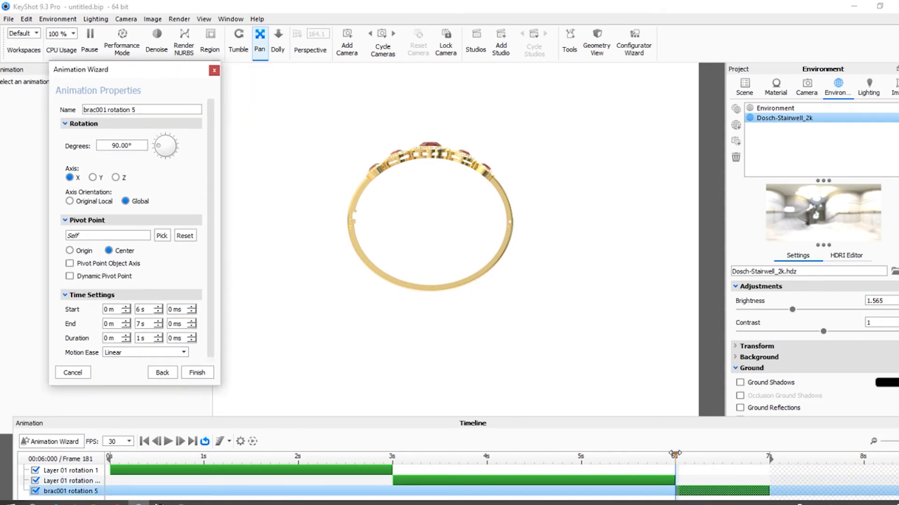
drag(674, 454, 622, 473)
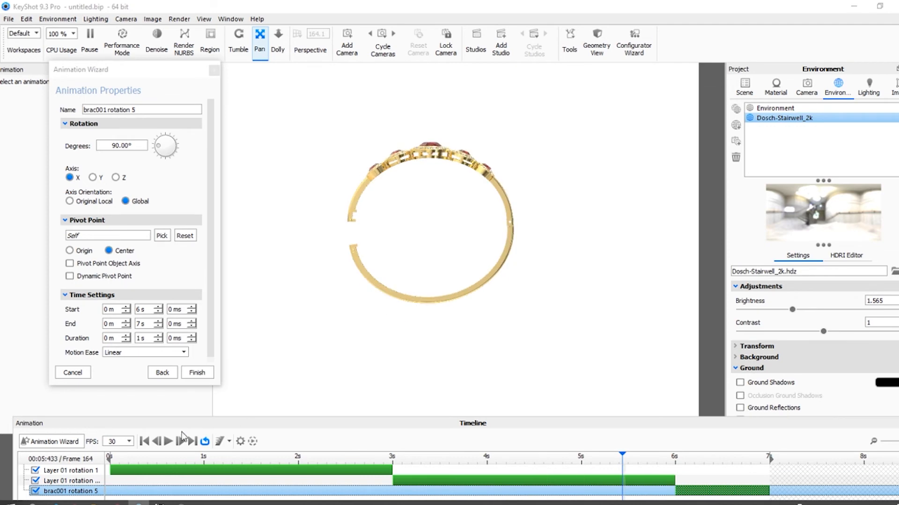
click(167, 441)
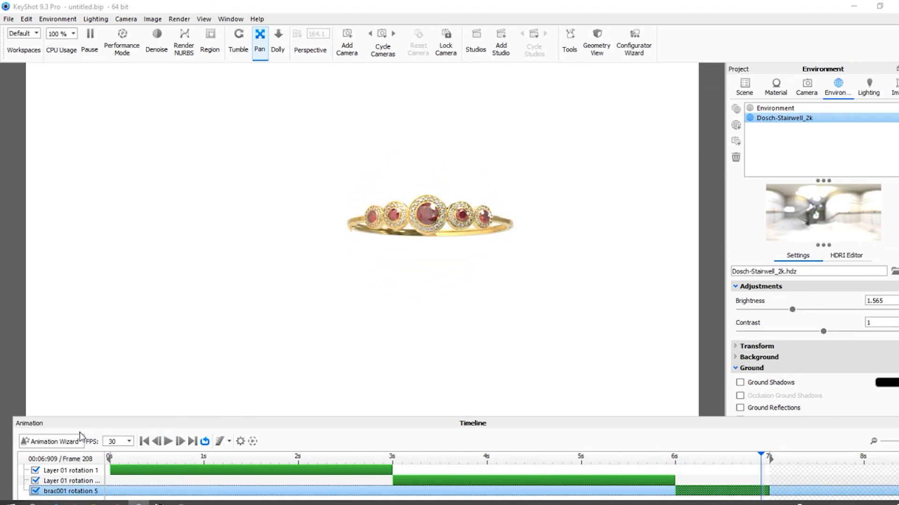
Step: Add a clockwise 360° turntable animation to the brac001 model with a duration of 3 seconds
click(51, 441)
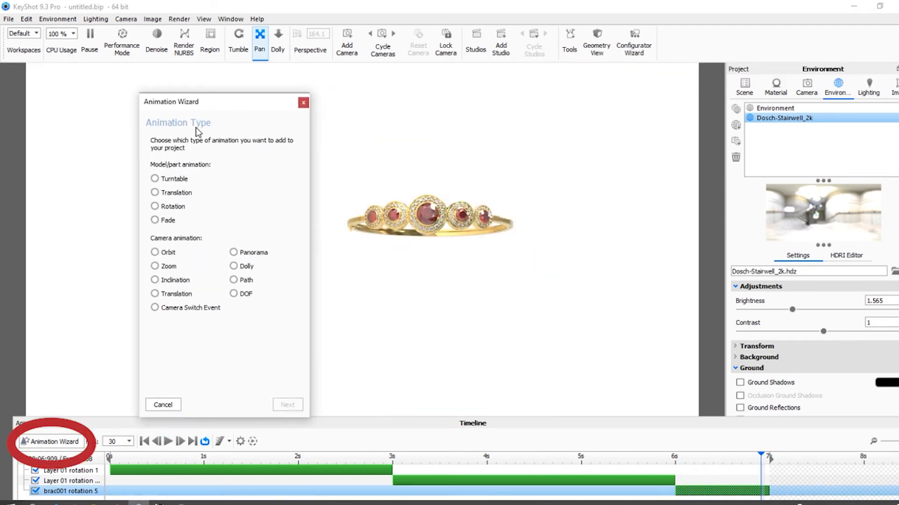
click(175, 179)
click(175, 206)
click(176, 178)
click(287, 405)
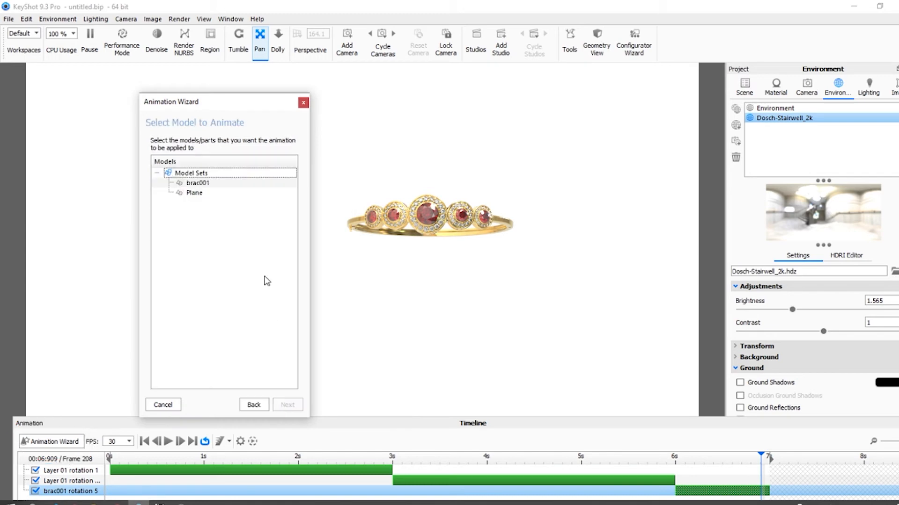
click(198, 183)
click(287, 404)
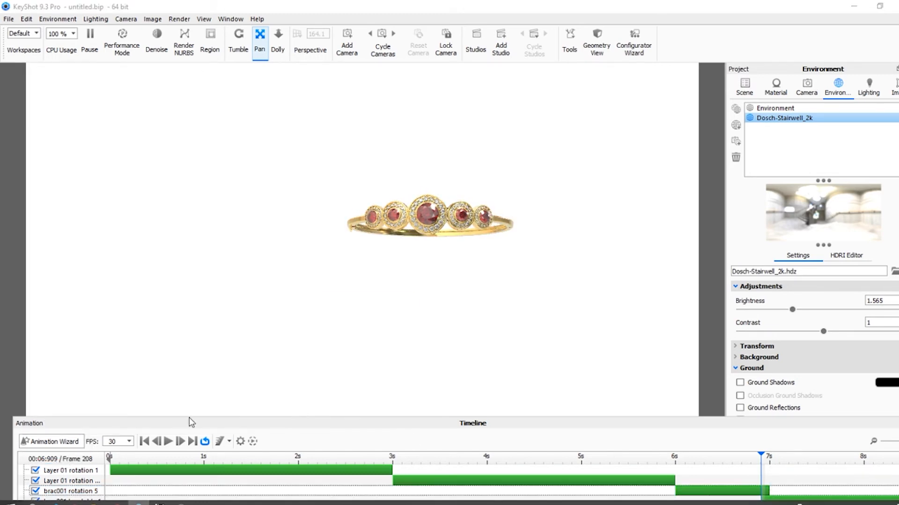
click(228, 299)
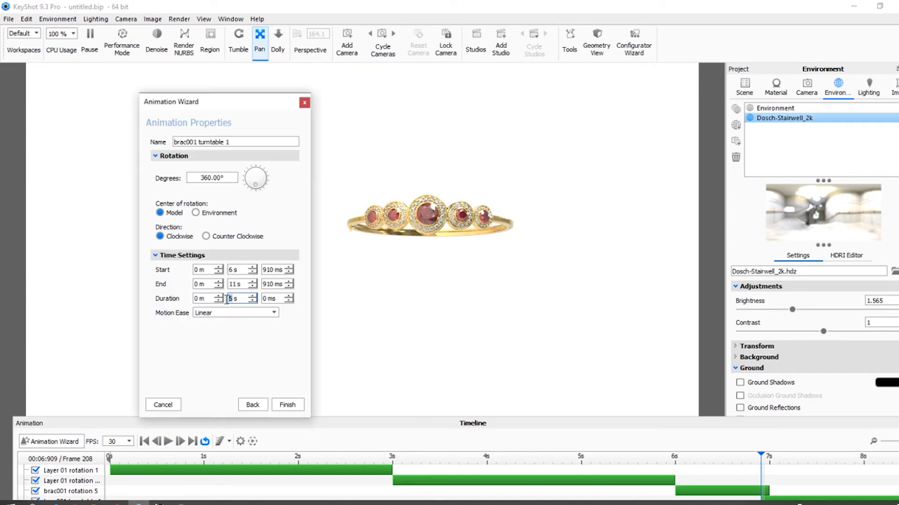
key(Return)
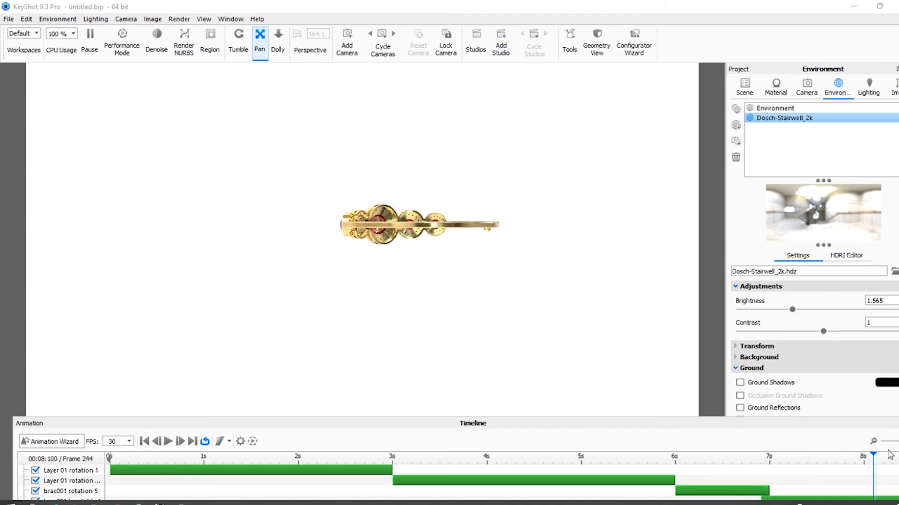
Step: Scrub the timeline from about 7 seconds to preview the turntable motion and check the turntable's rotation and time settings
drag(889, 455, 763, 479)
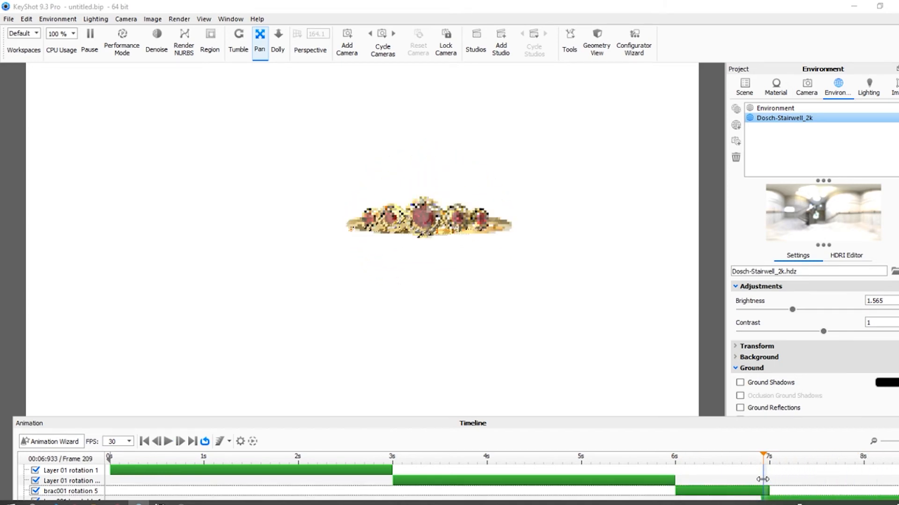
click(772, 498)
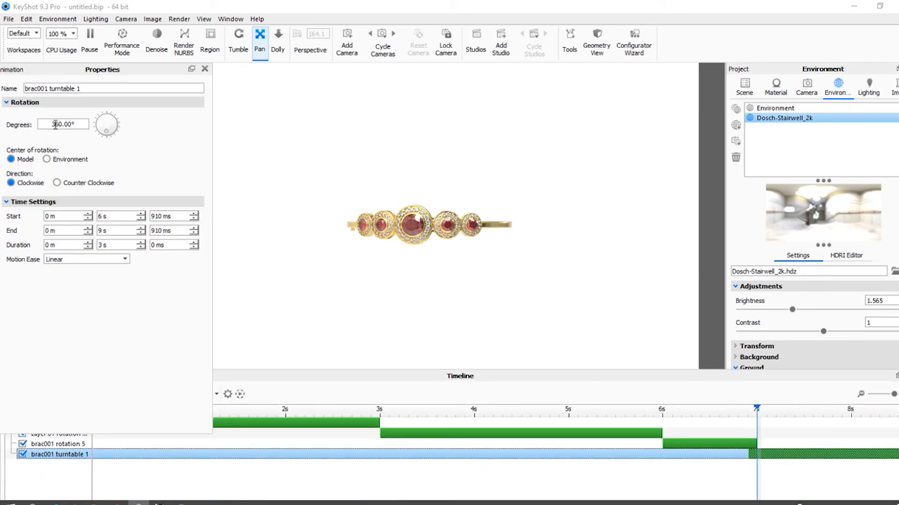
double_click(7, 103)
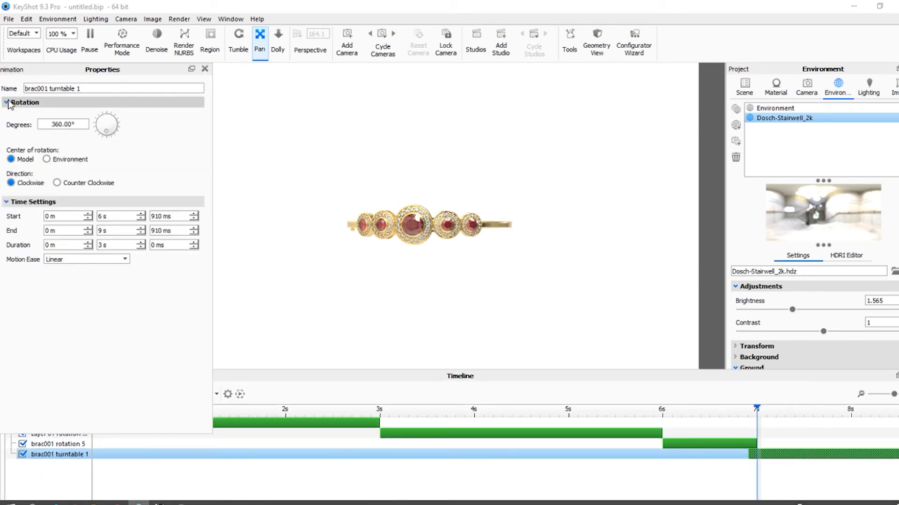
drag(757, 409, 816, 409)
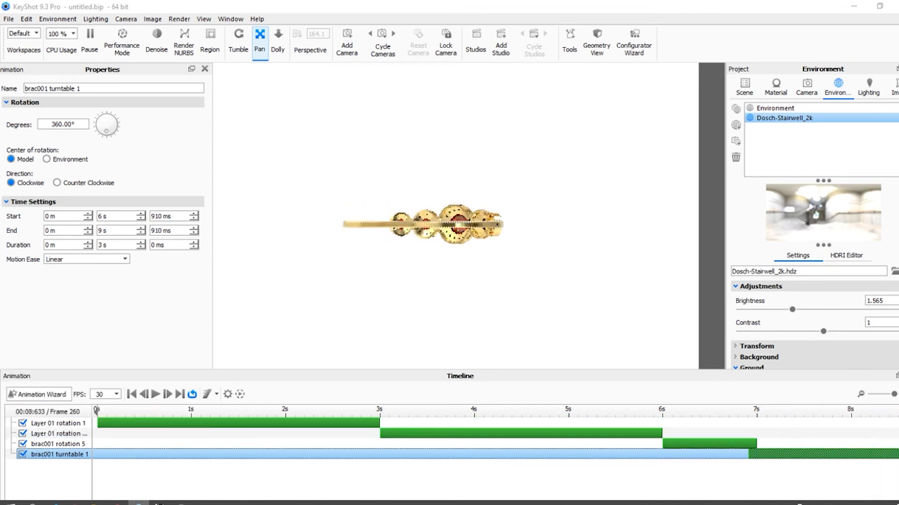
drag(726, 447, 757, 476)
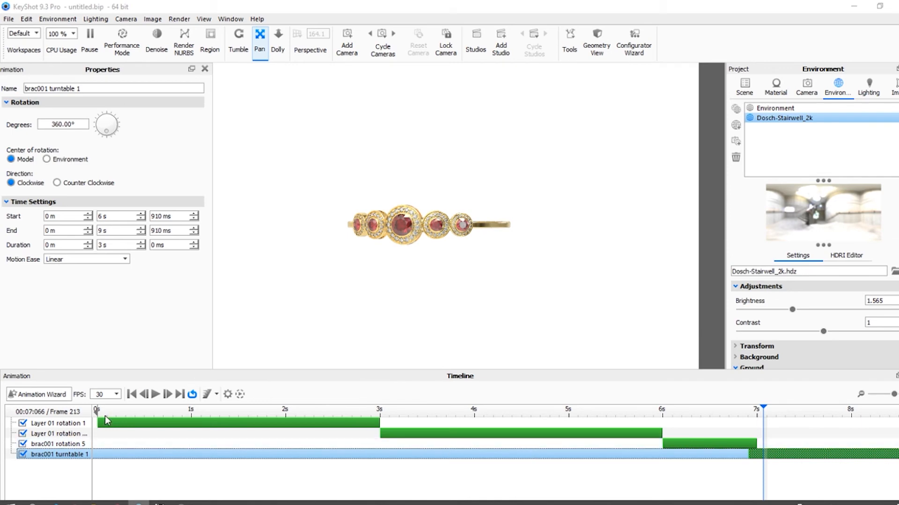
Step: Shorten the brac001 turntable to 1 s 123 ms, mirror it in the timeline and preview the motion
drag(894, 397, 890, 394)
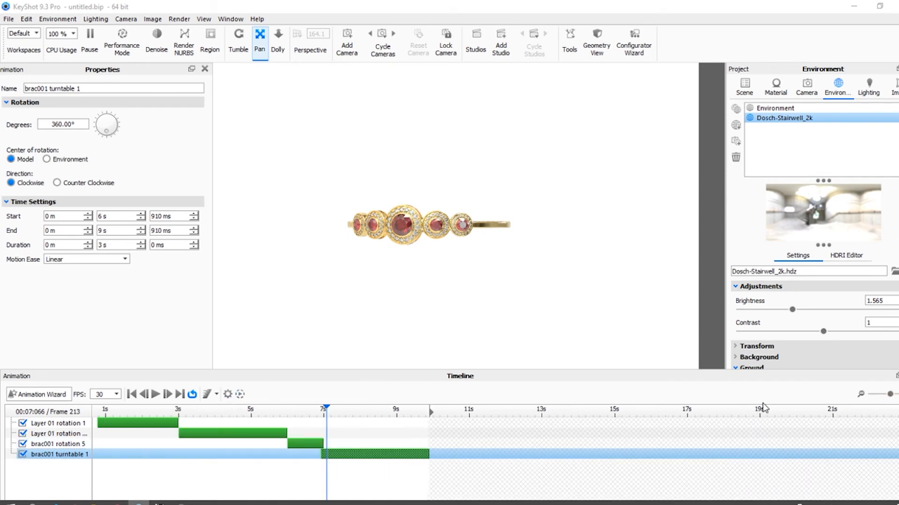
right_click(332, 454)
click(396, 328)
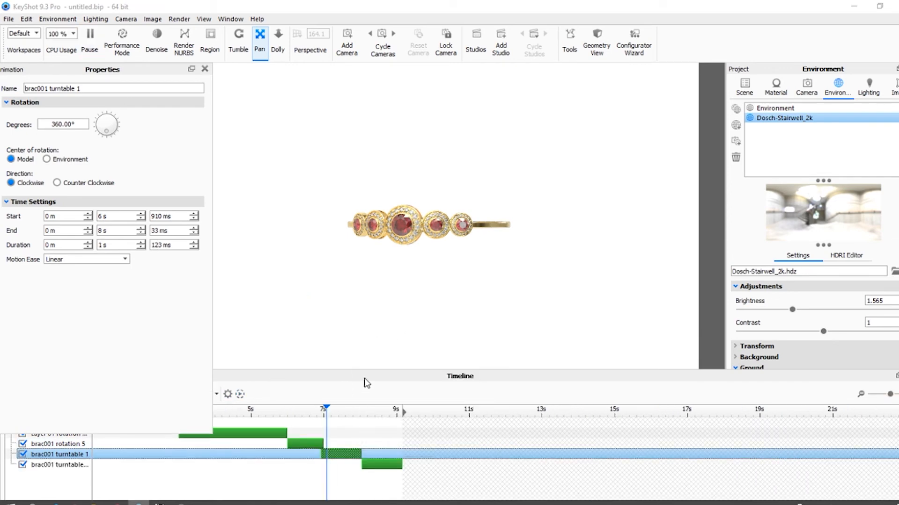
drag(327, 410, 357, 425)
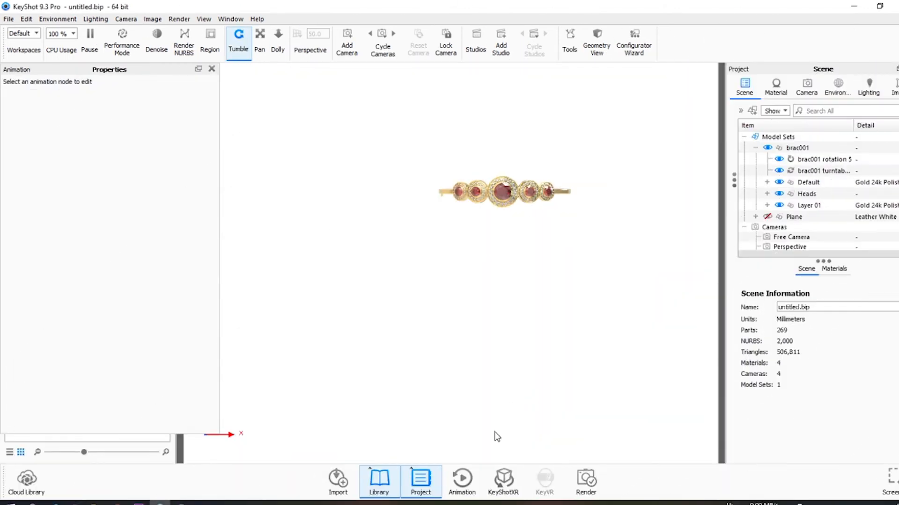
Step: Set up an animation render with a resolution of 1600 x 1200
key(ctrl+p)
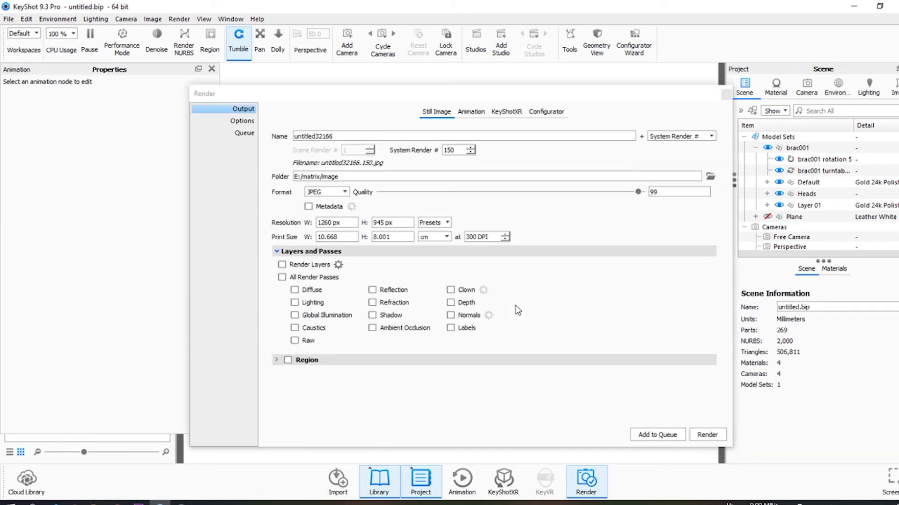
click(472, 112)
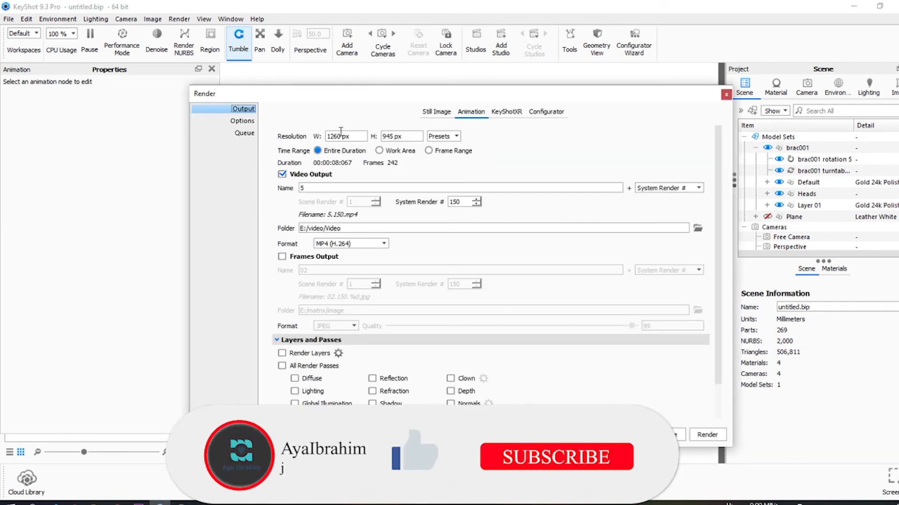
click(452, 139)
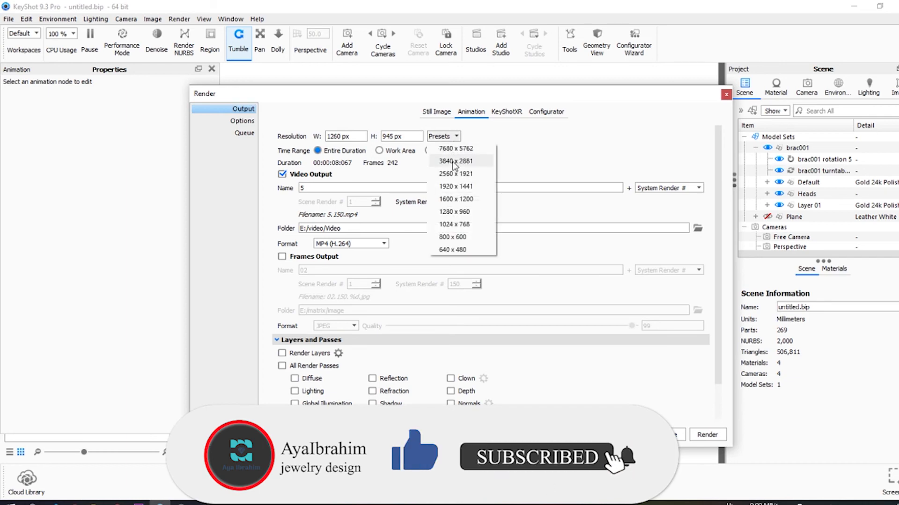
click(455, 199)
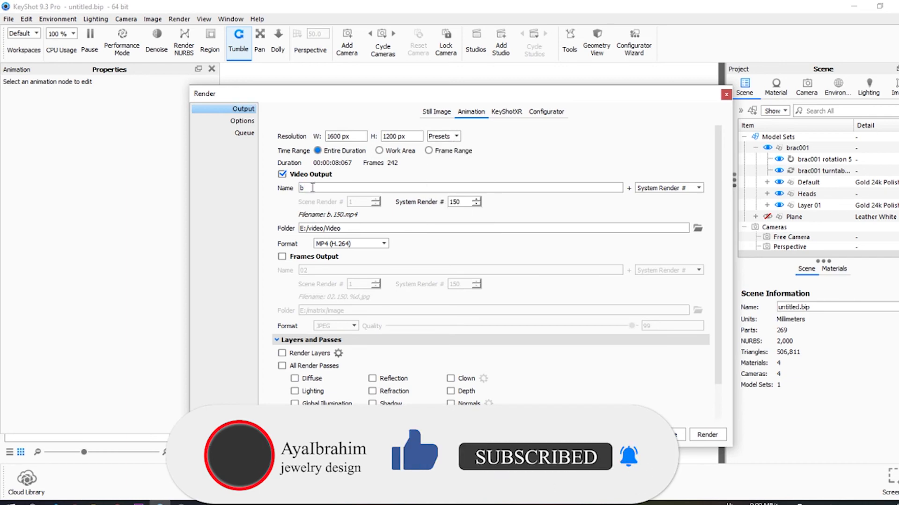
Step: Name the video output bracelet and keep its format as MP4 (H.264)
double_click(313, 188)
text(bracelet)
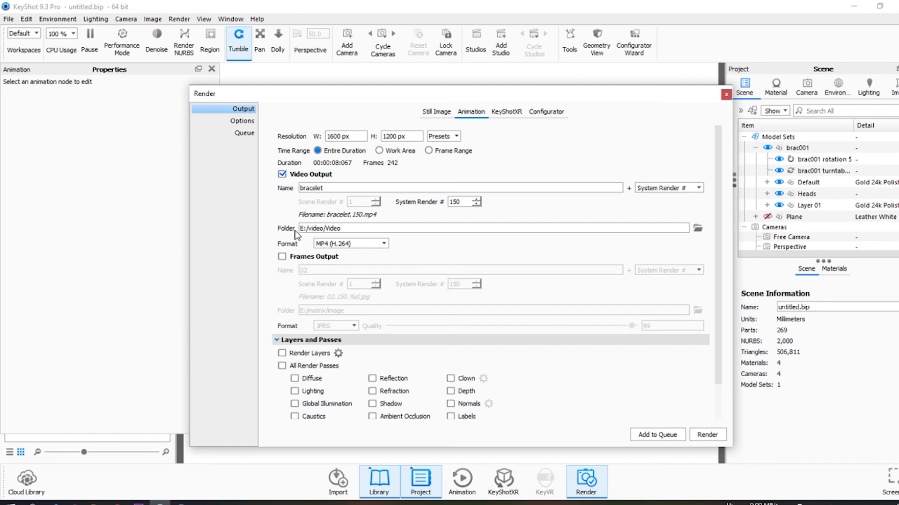
click(343, 244)
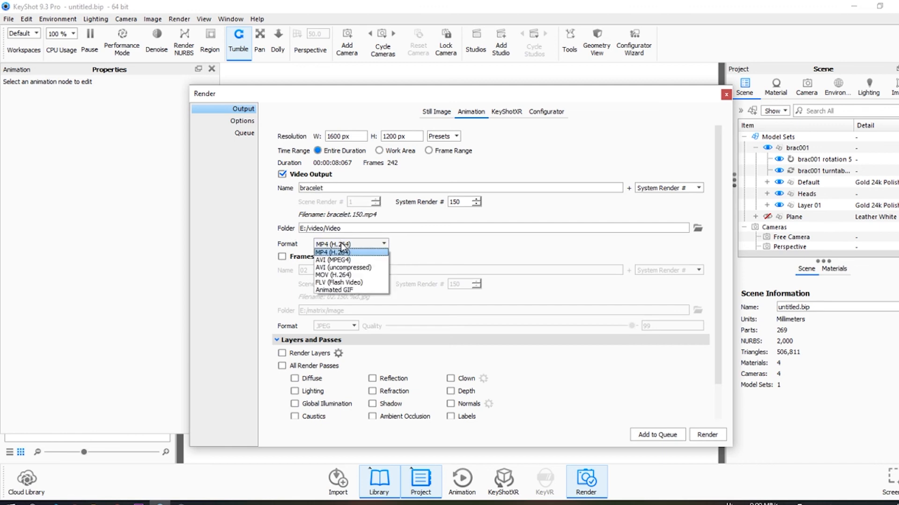
click(374, 252)
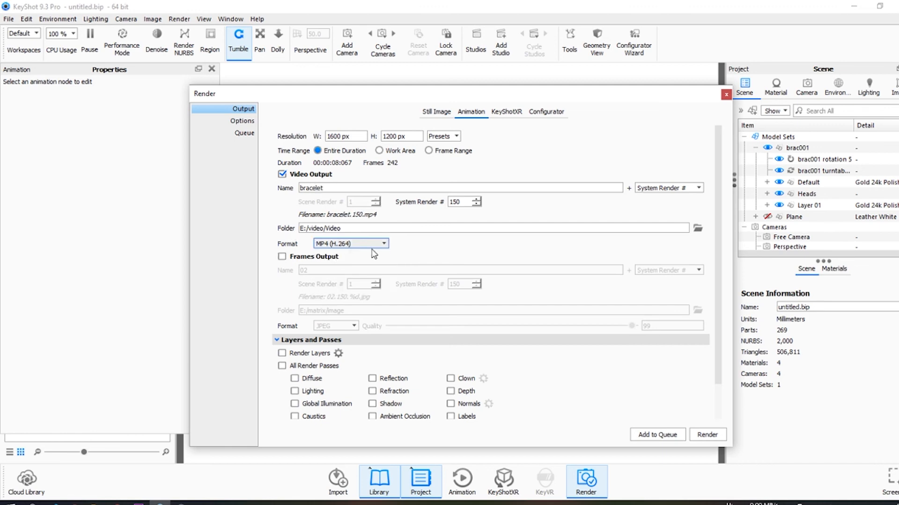
Step: Enable real-time CPU usage in the render options and start rendering the animation
click(240, 121)
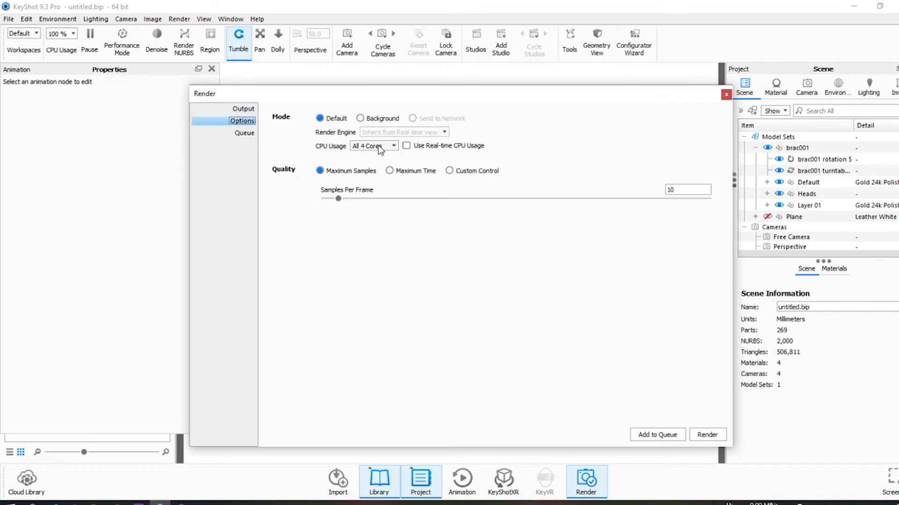
click(406, 146)
click(706, 435)
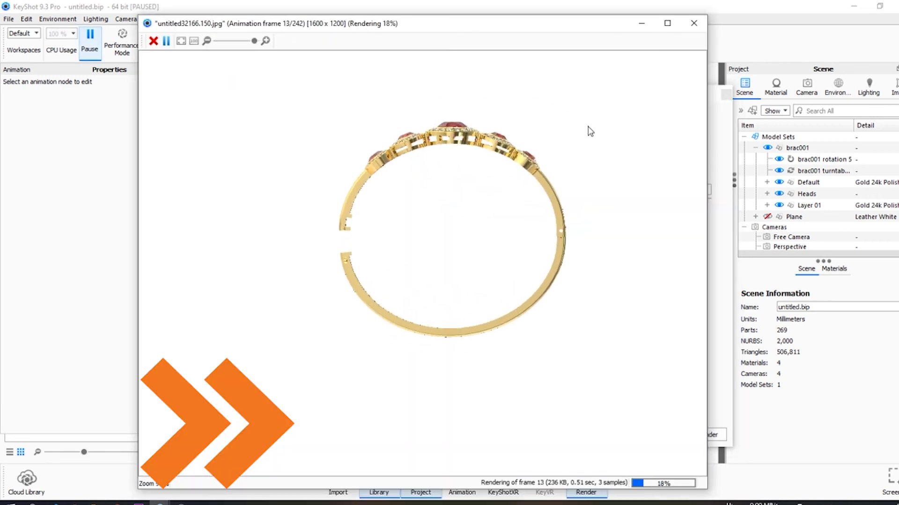